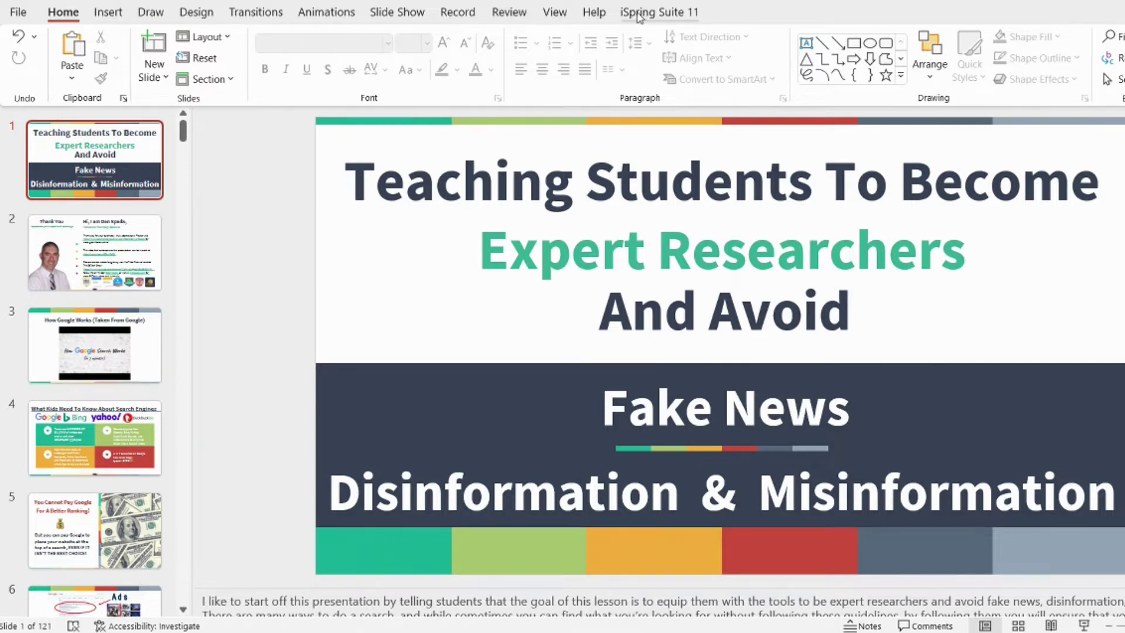
- Switch the PowerPoint ribbon to the iSpring Suite 11 tab
left_click(639, 16)
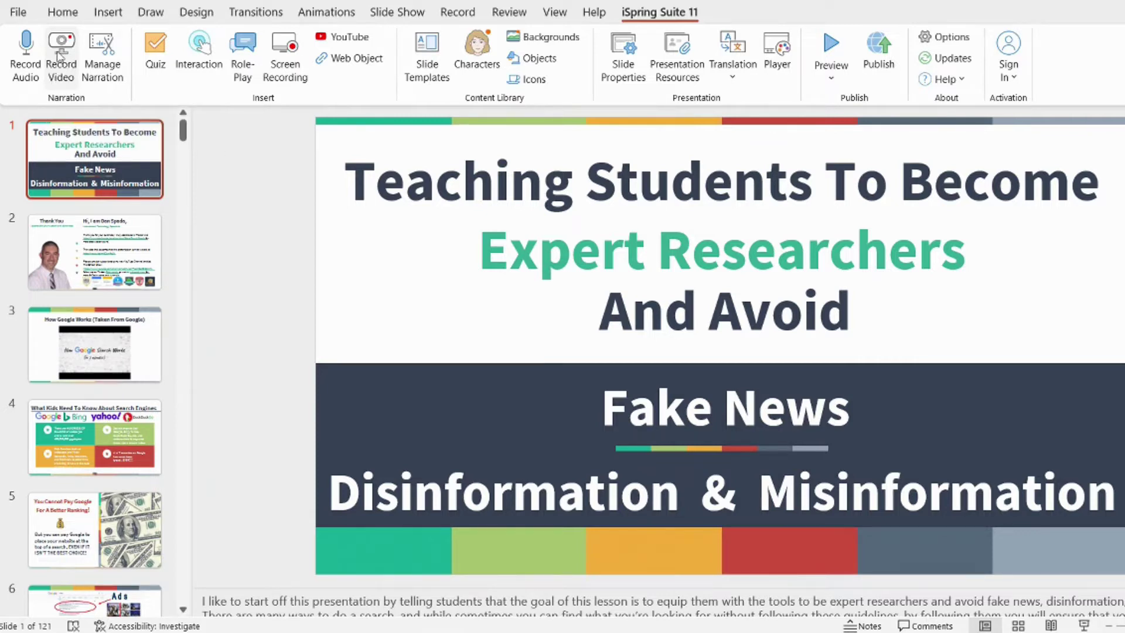
- Record a 10-second webcam video narration for title slide 1
left_click(60, 57)
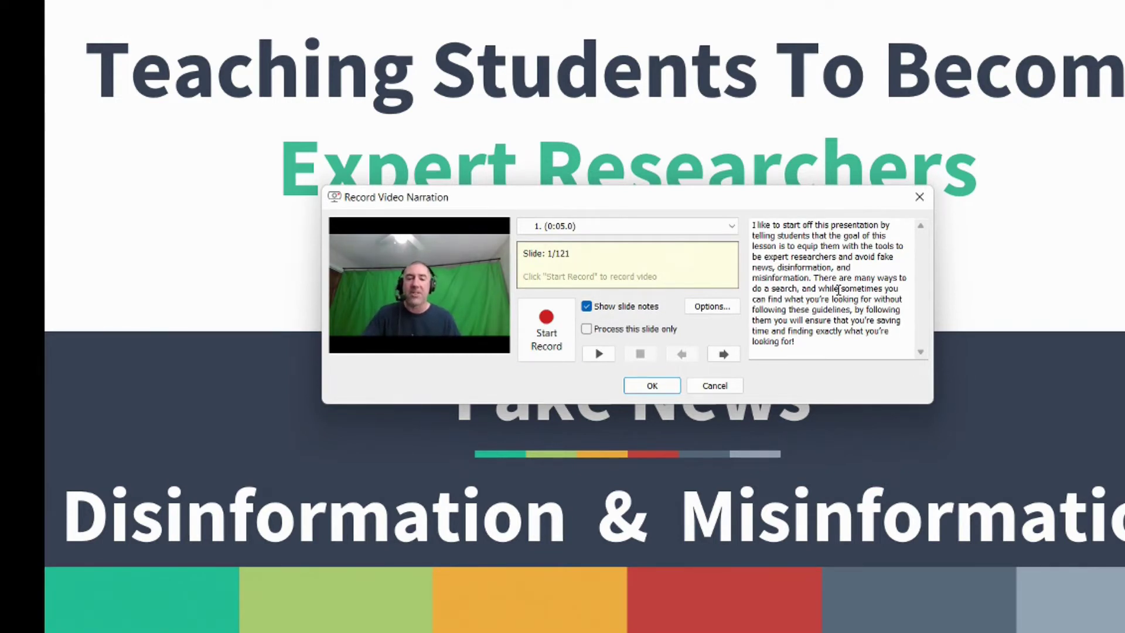
left_click(546, 331)
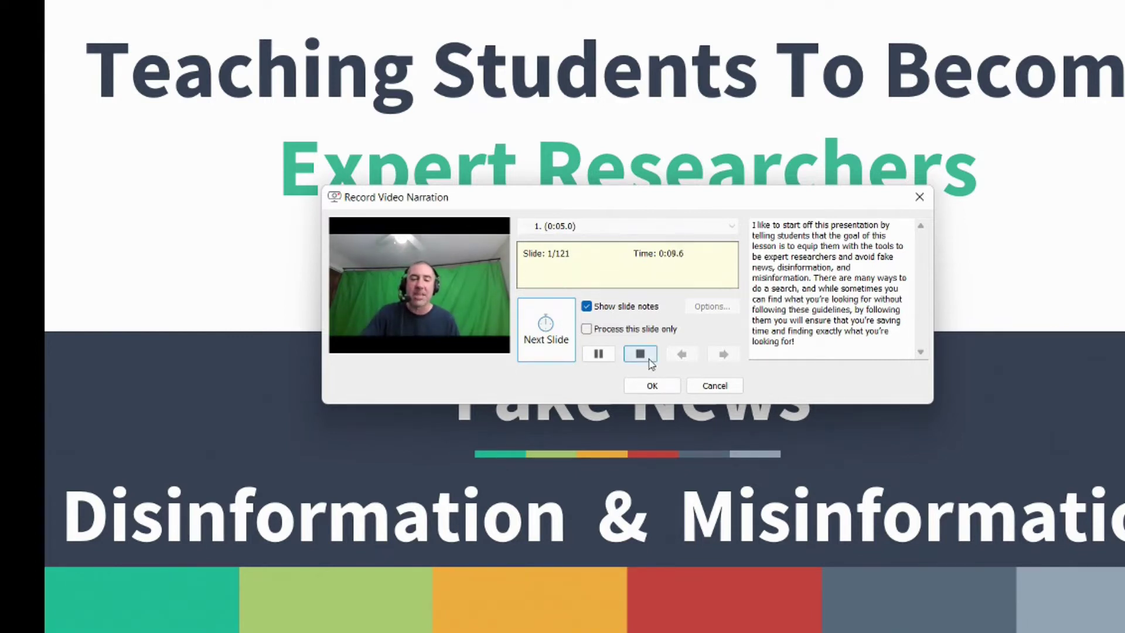
left_click(640, 354)
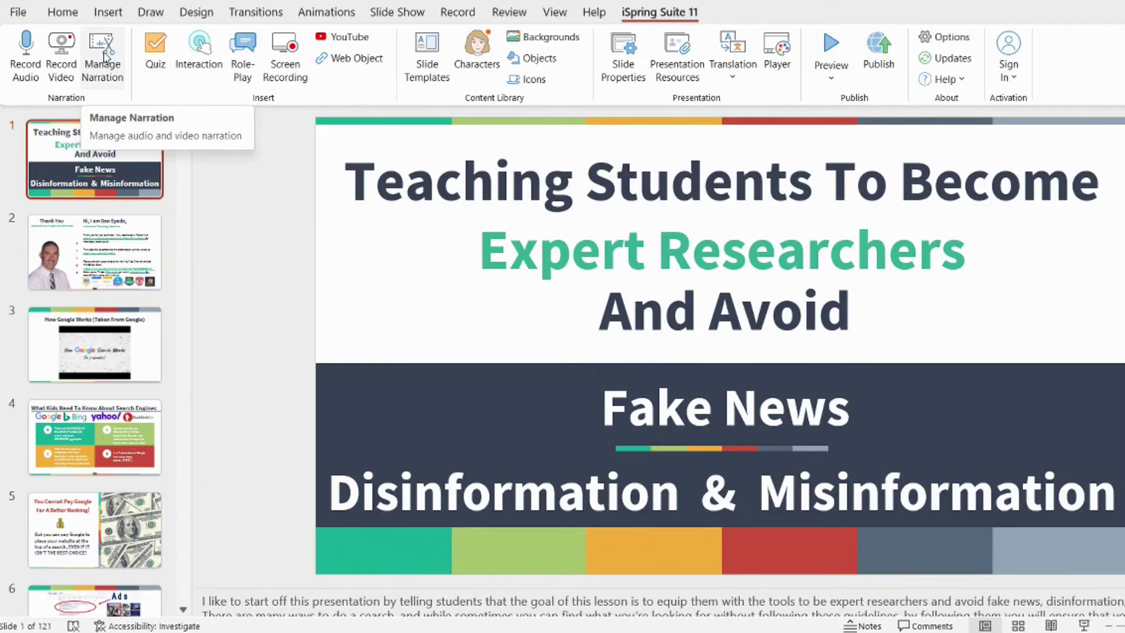
left_click(103, 57)
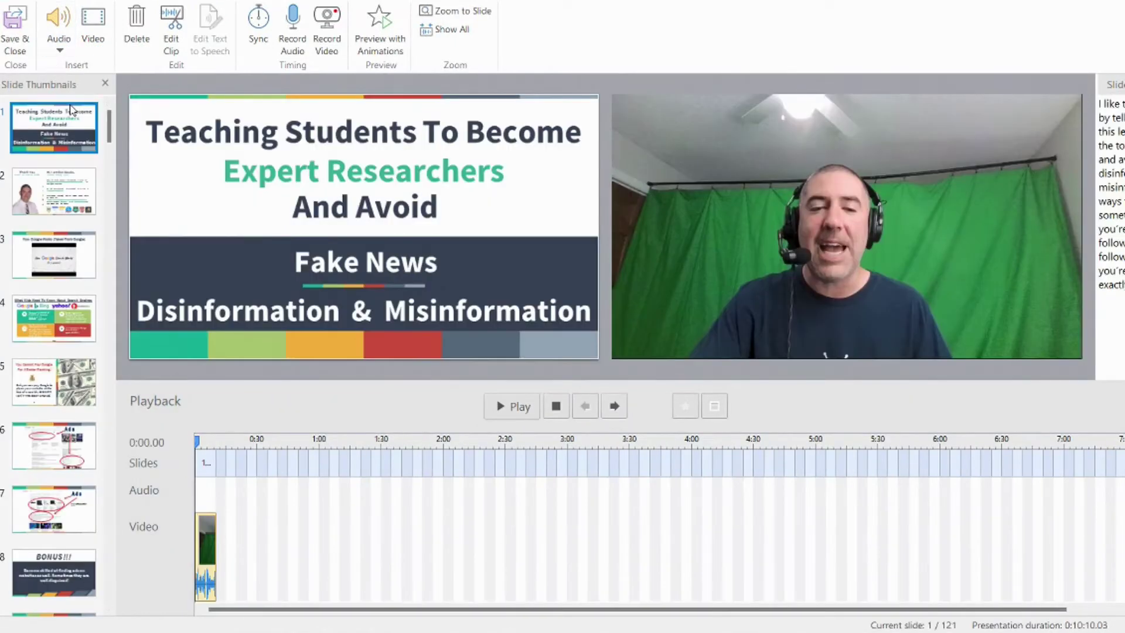
key("space")
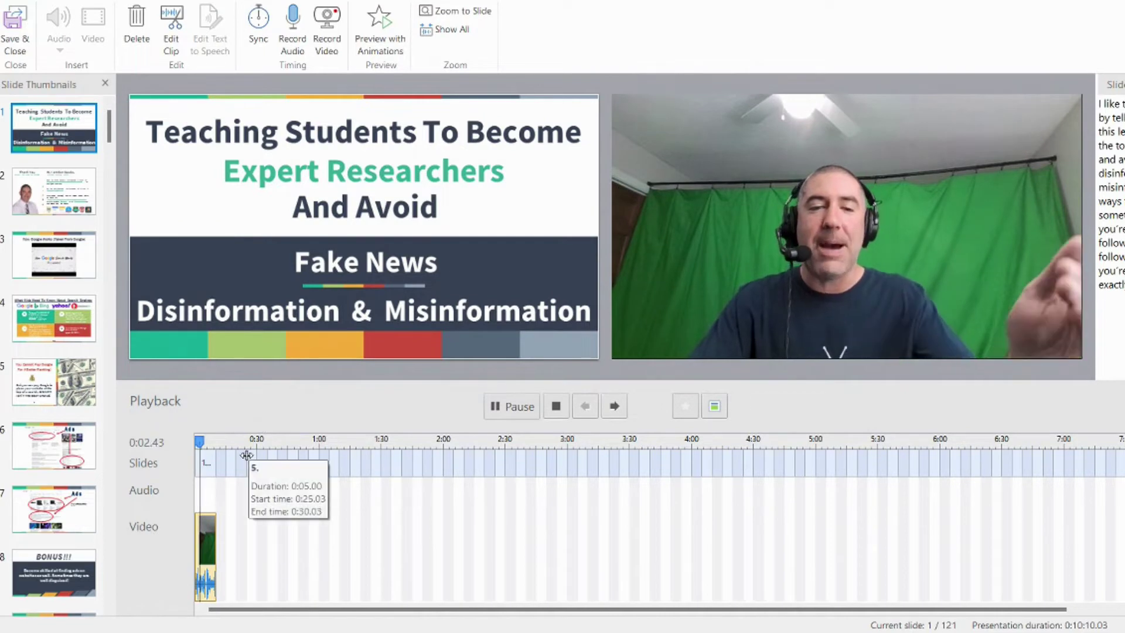
key("space")
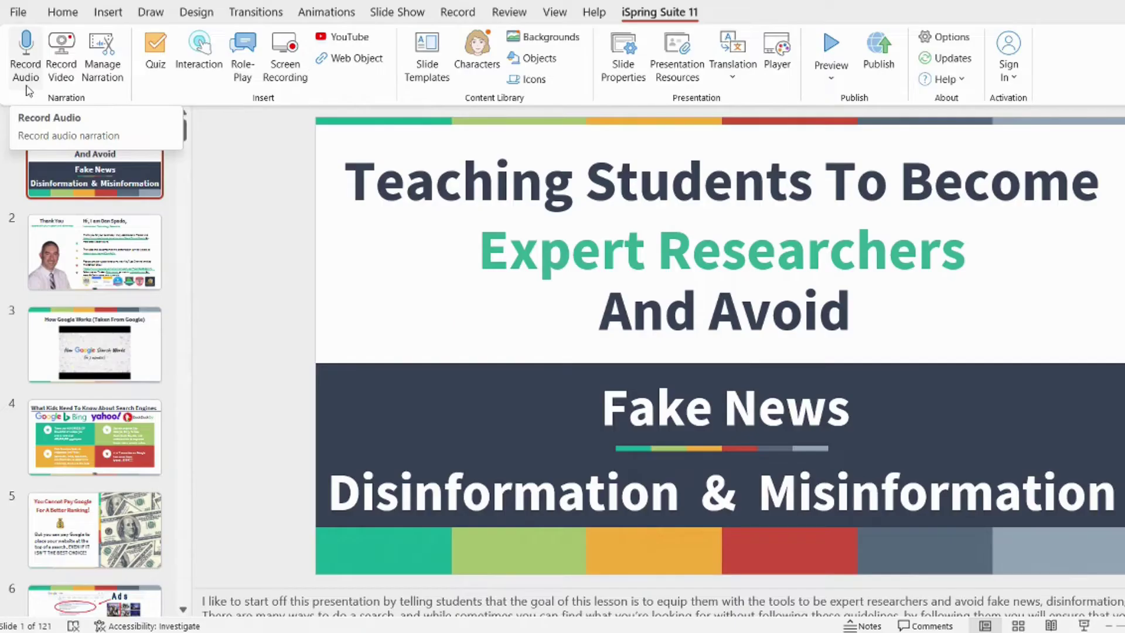
left_click(22, 75)
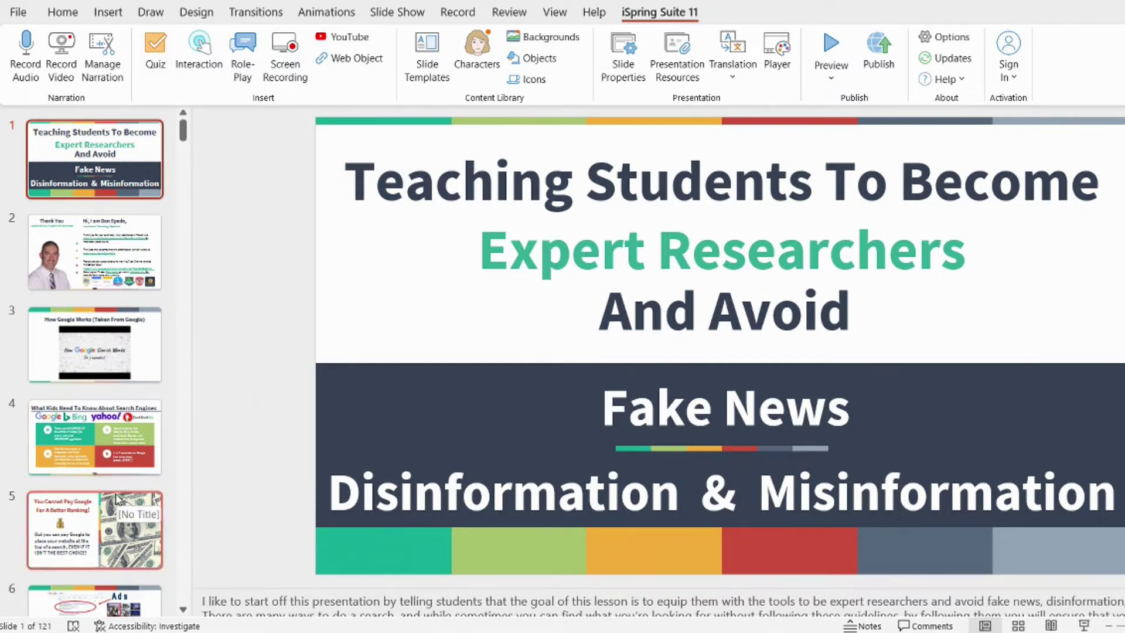
- On search-engines slide 4, create a new graded quiz in QuizMaker
left_click(97, 456)
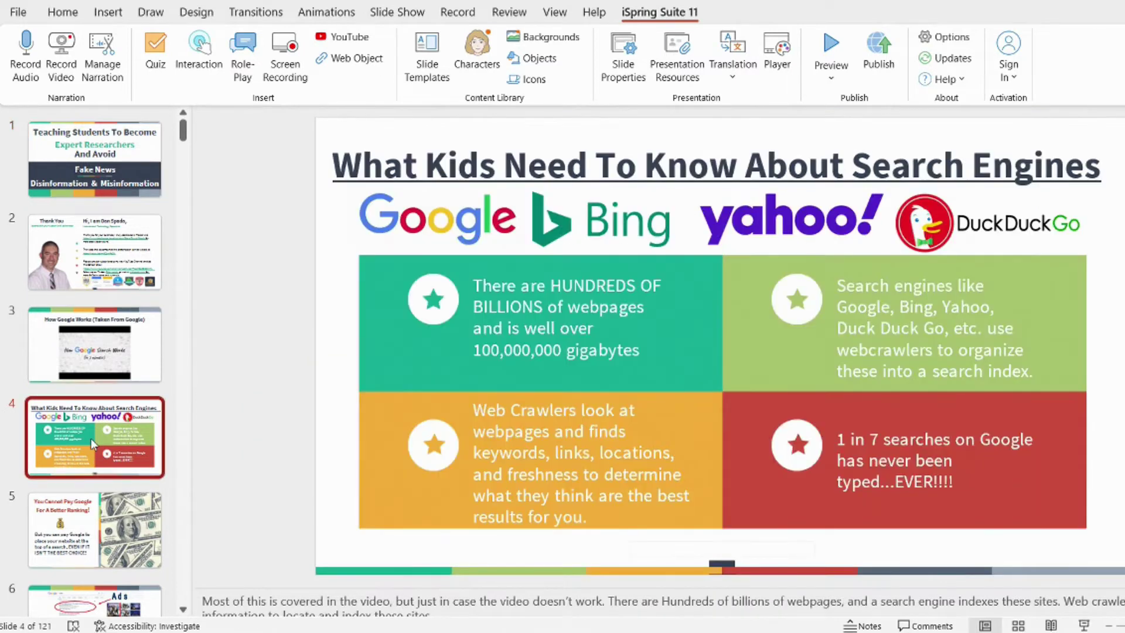
left_click(155, 48)
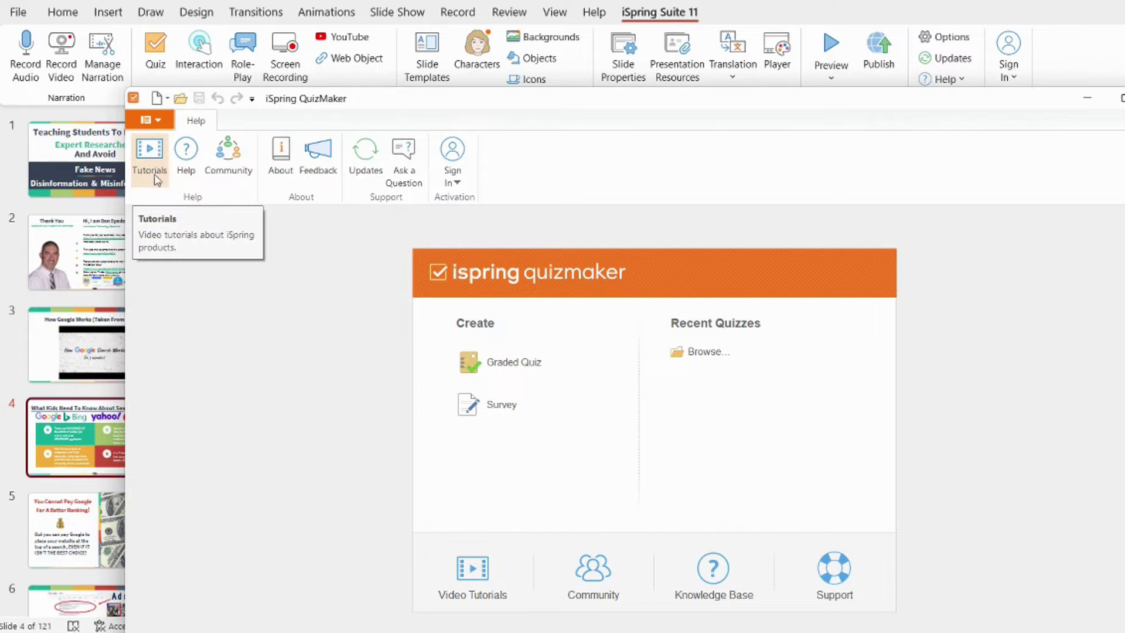
left_click(514, 362)
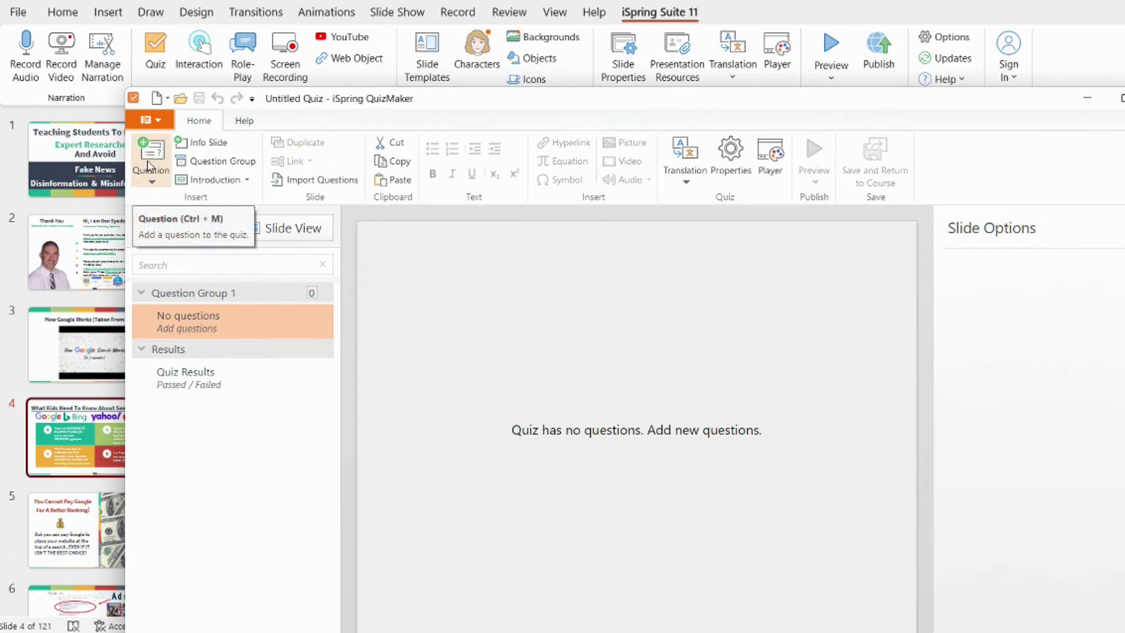
left_click_drag(756, 99, 733, 37)
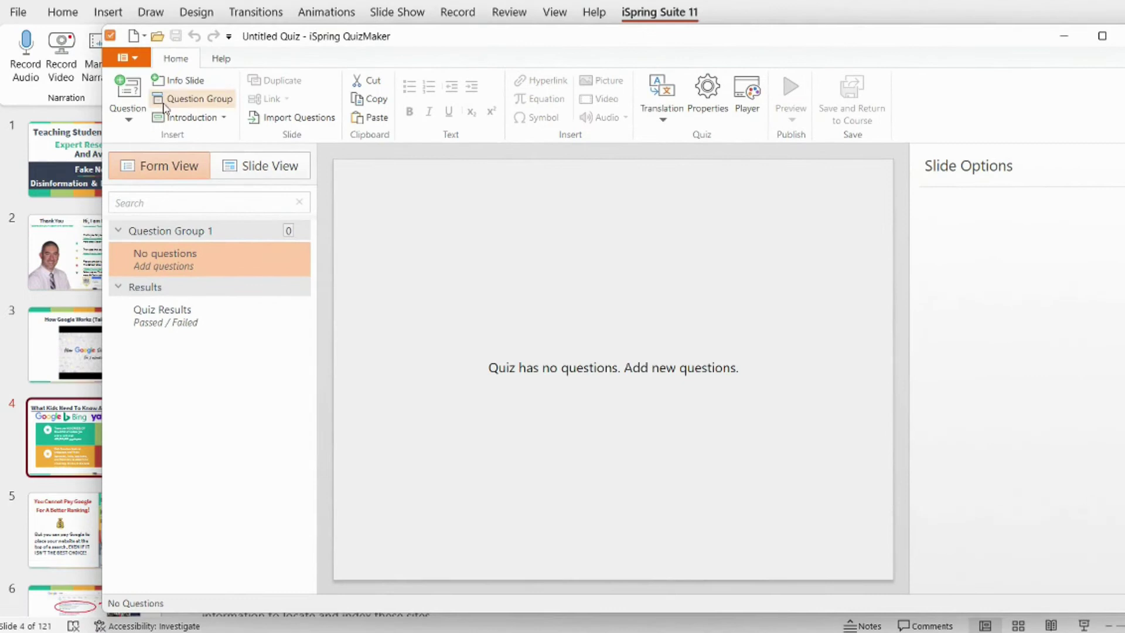
- Show the gallery of available question types for the quiz
left_click(128, 111)
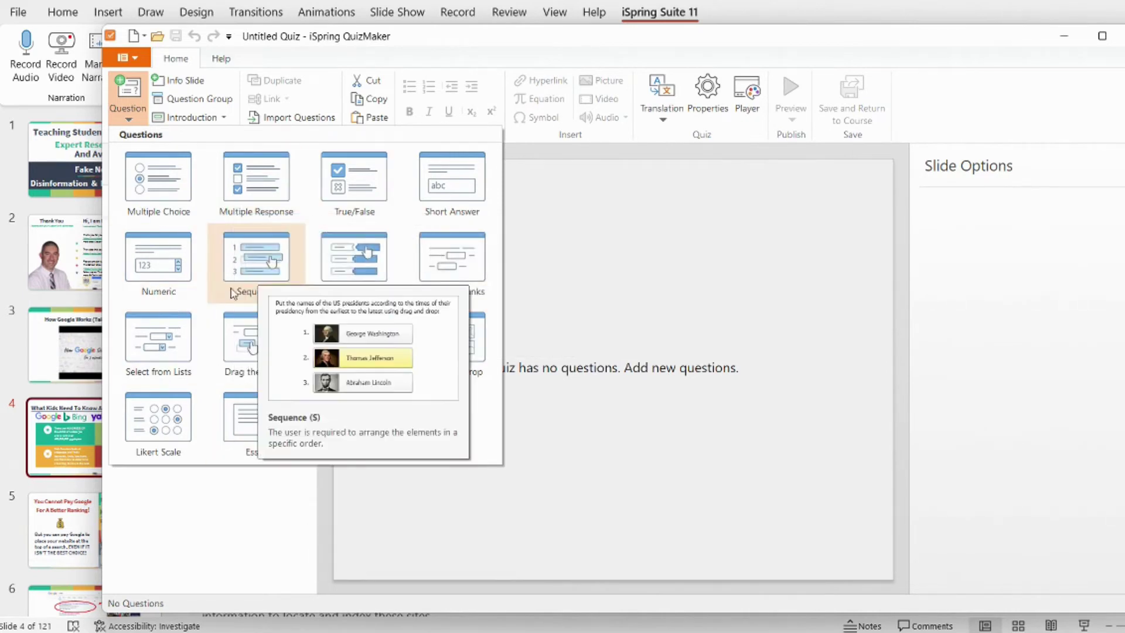
- Add a graded Sequence question and open its correct-answer feedback settings
left_click(255, 271)
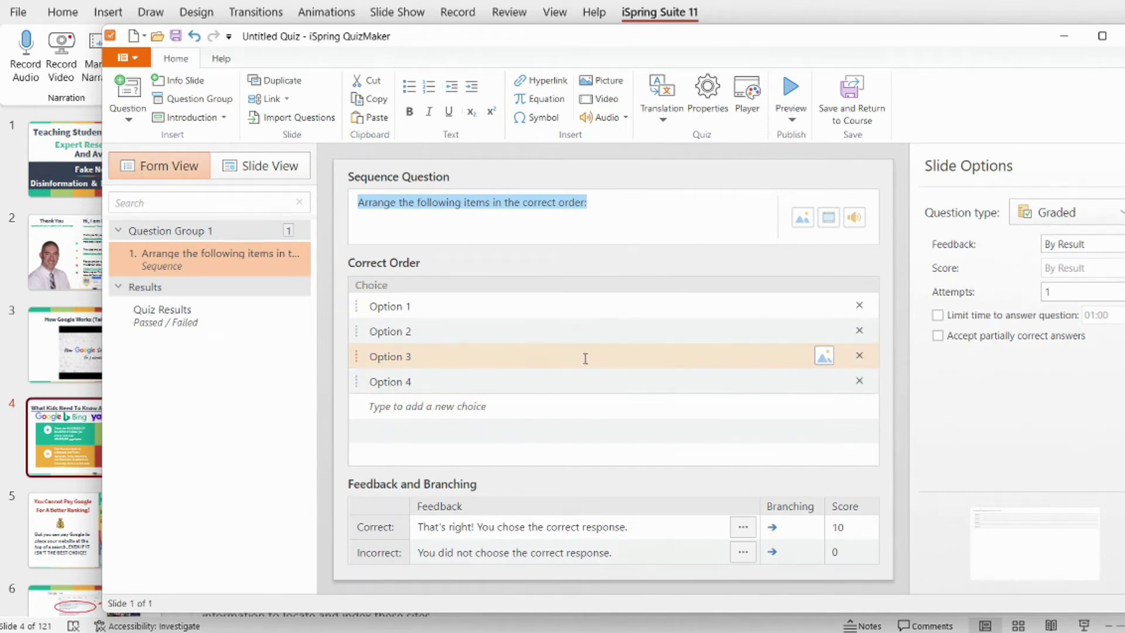
left_click(1112, 219)
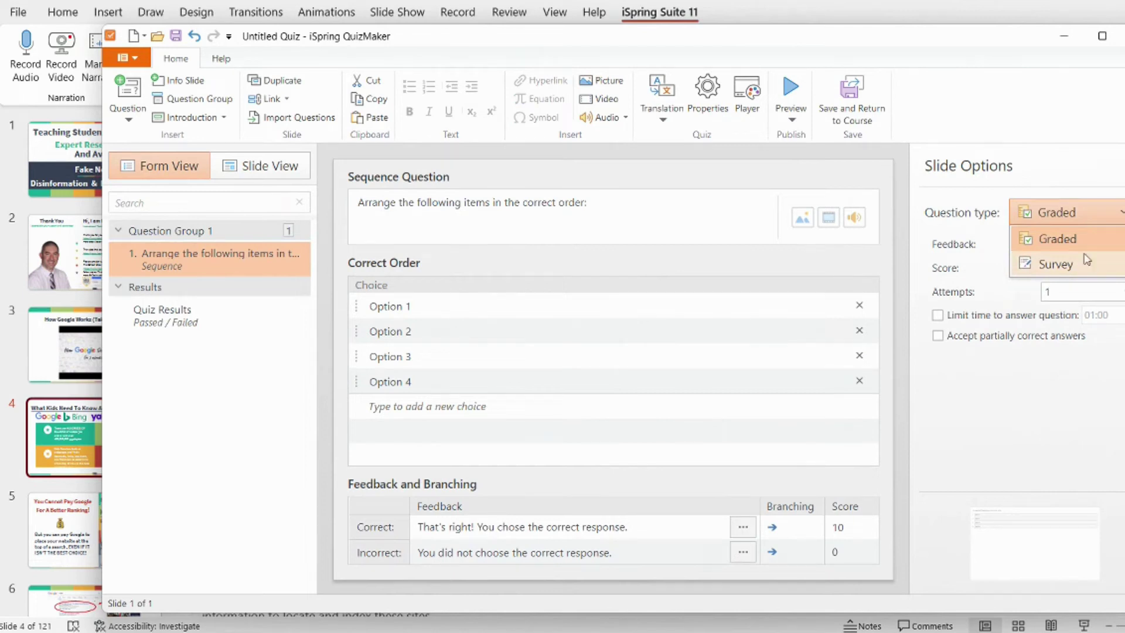
left_click(1088, 169)
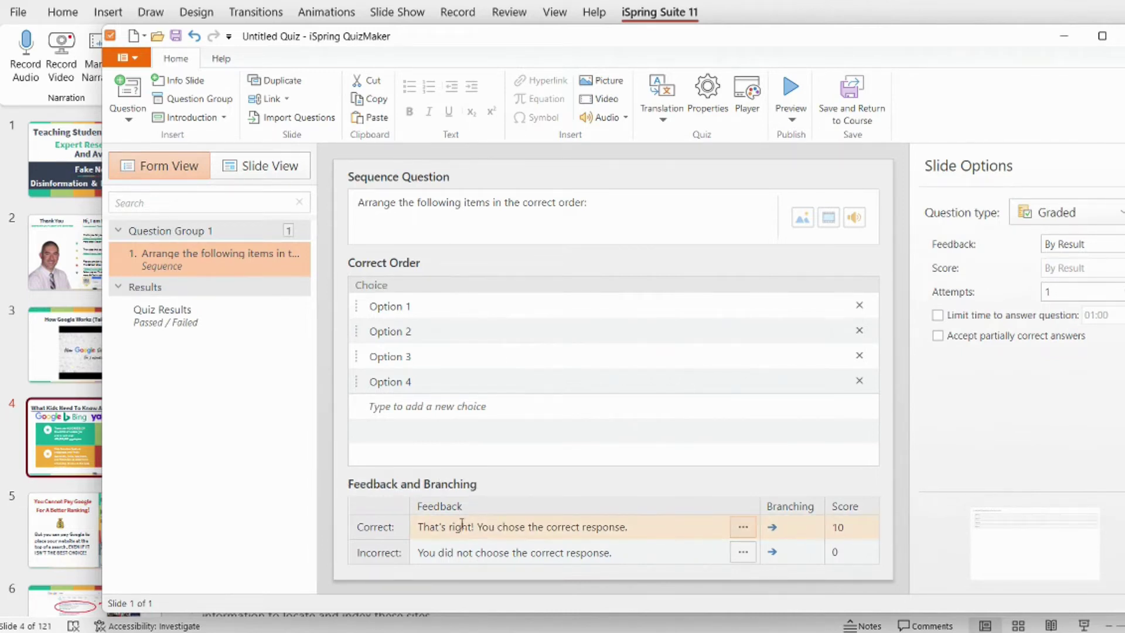
left_click(496, 528)
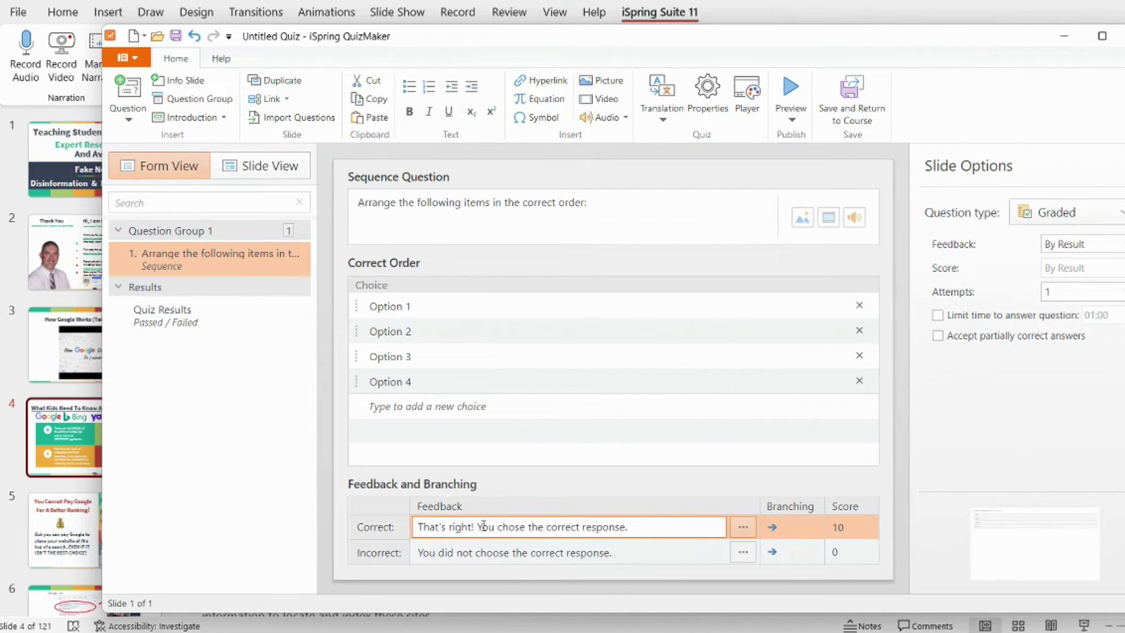
left_click(743, 527)
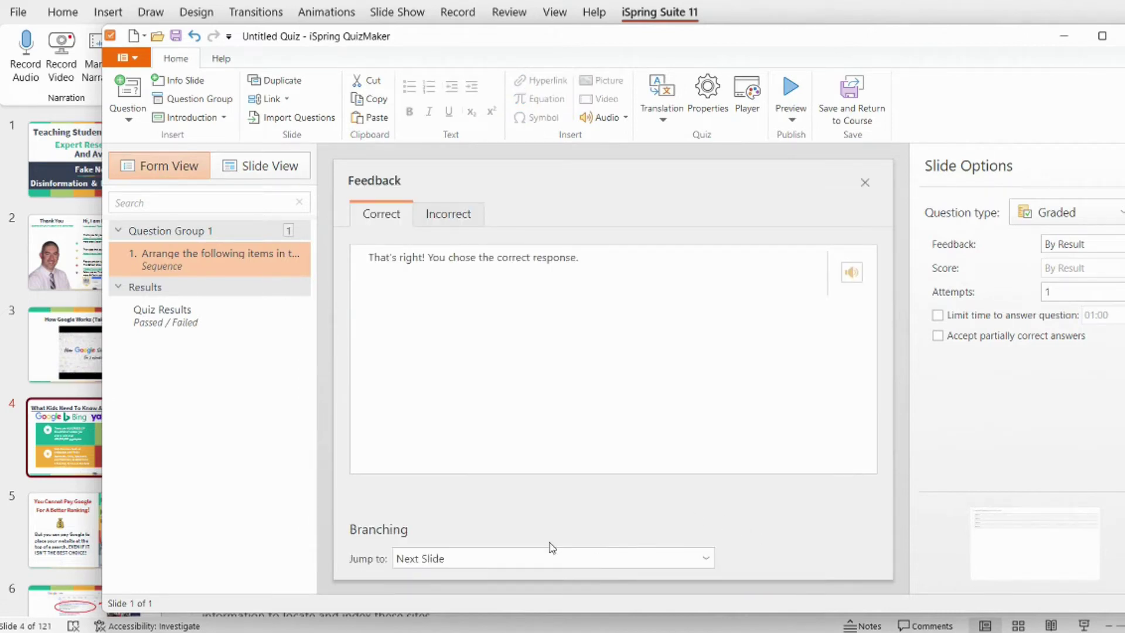
- Review correct and incorrect feedback branching, leaving Jump to at Next Slide
left_click(520, 557)
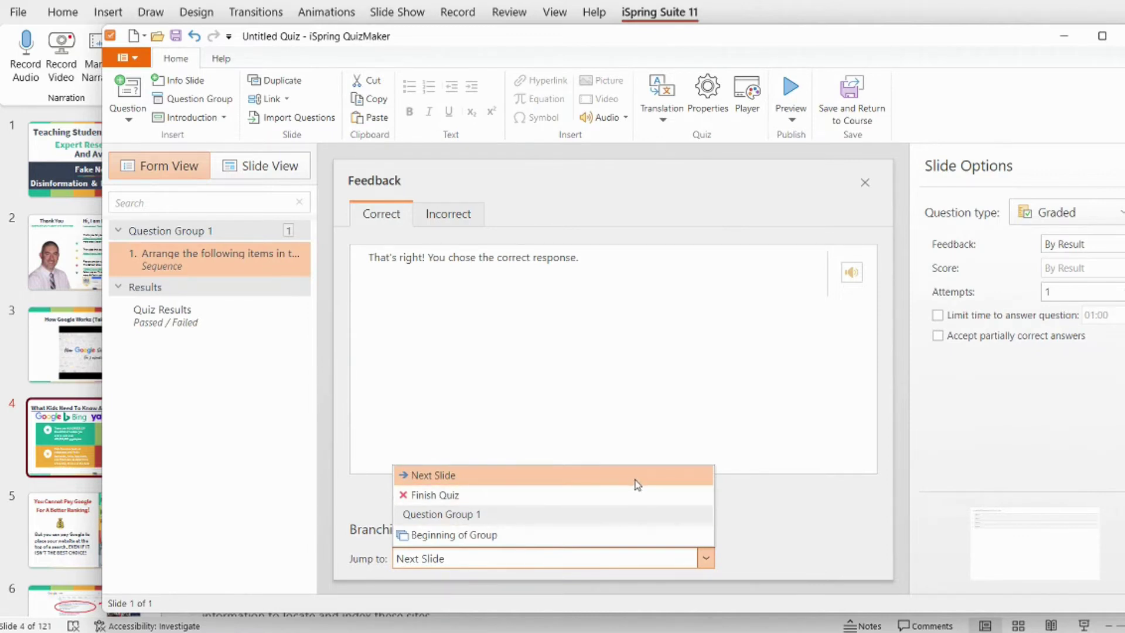
left_click(865, 182)
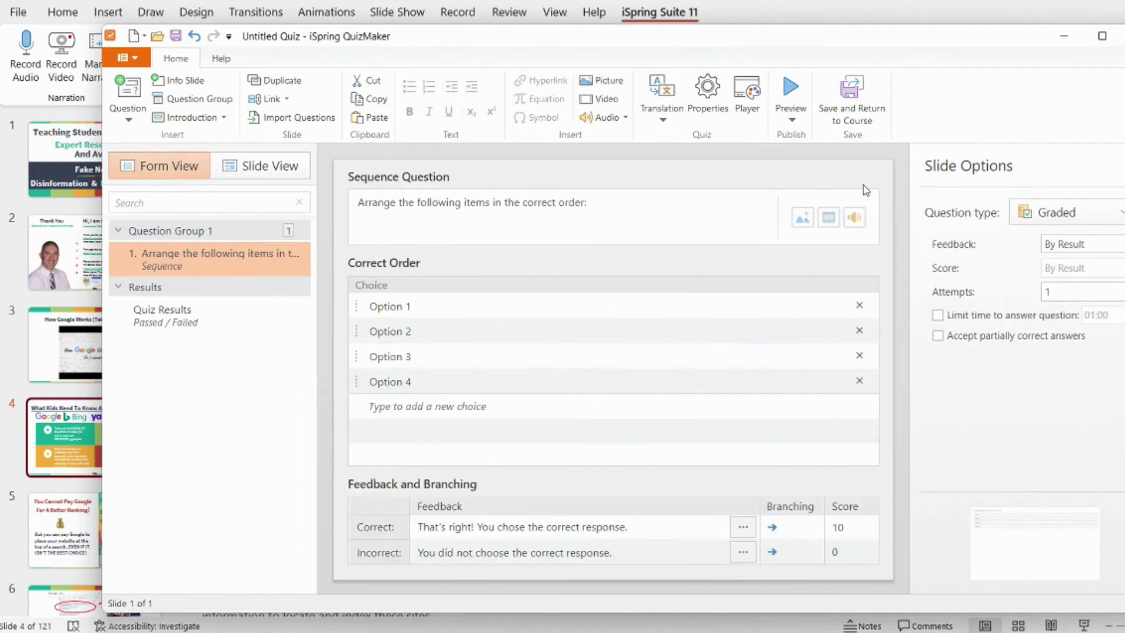
left_click(371, 557)
left_click(462, 553)
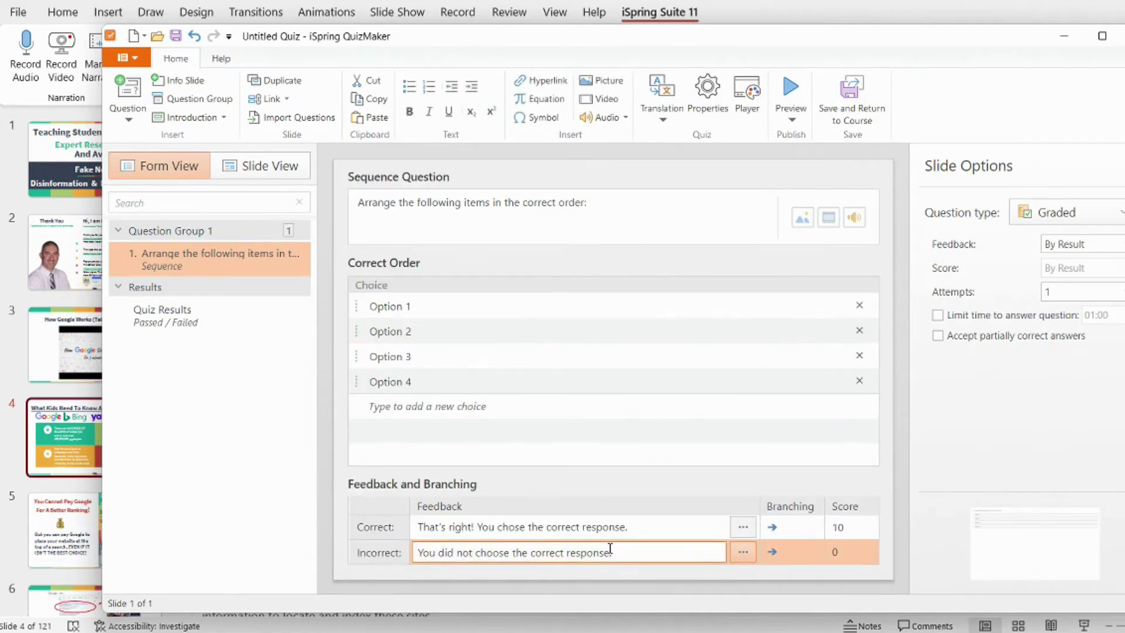
left_click(743, 552)
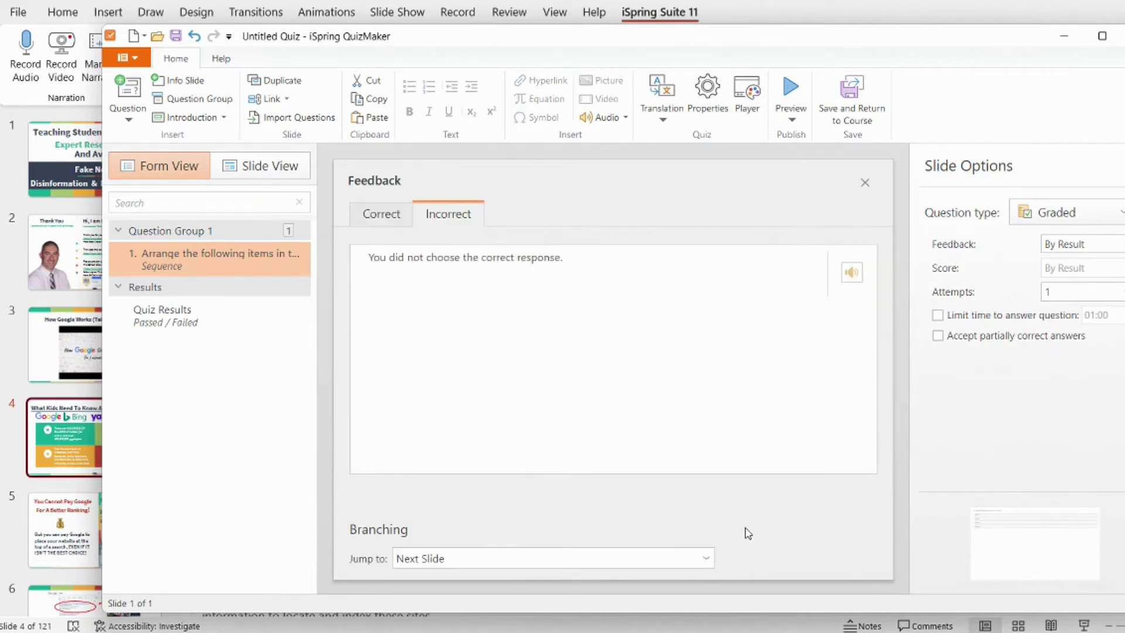
left_click(650, 558)
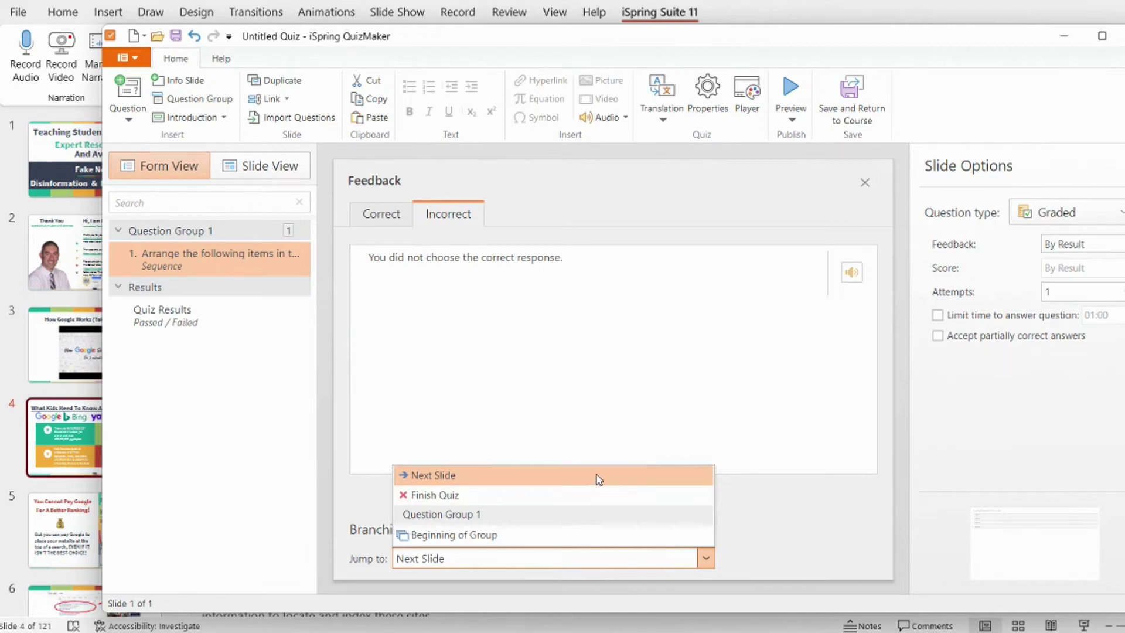
- Keep allowed attempts at 1 and close the quiz editor
left_click(1066, 293)
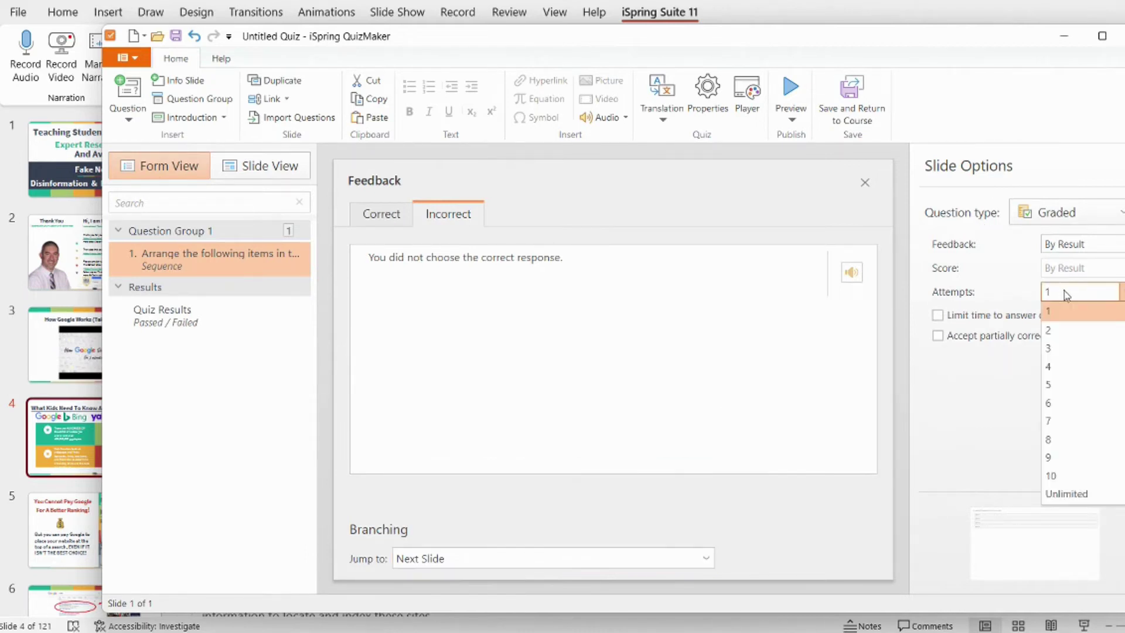
left_click(1028, 319)
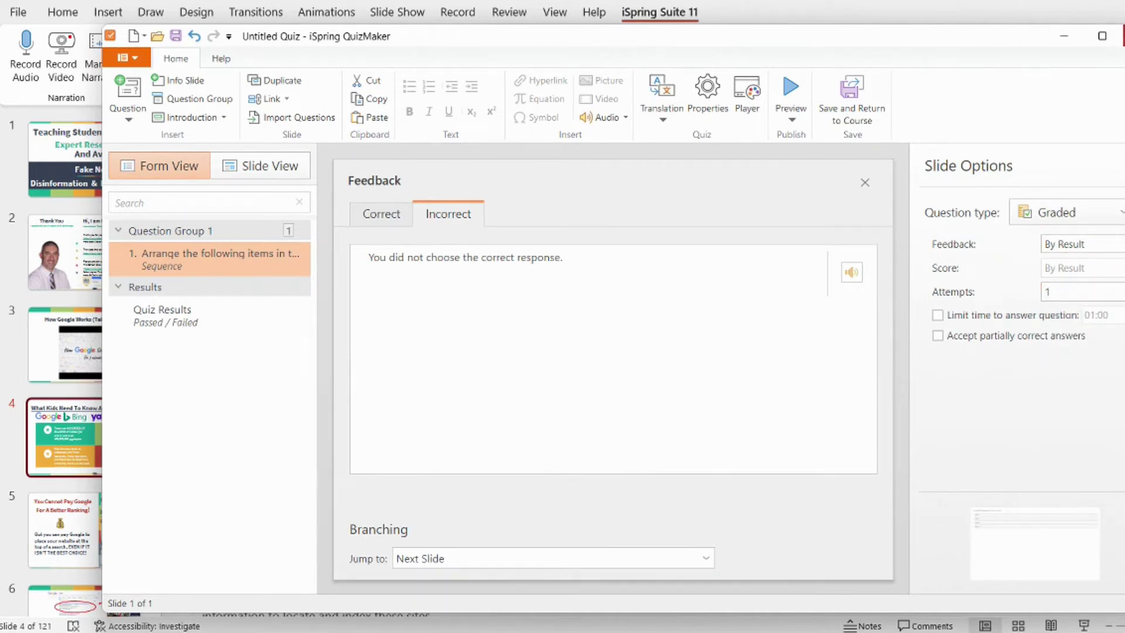
left_click(1122, 36)
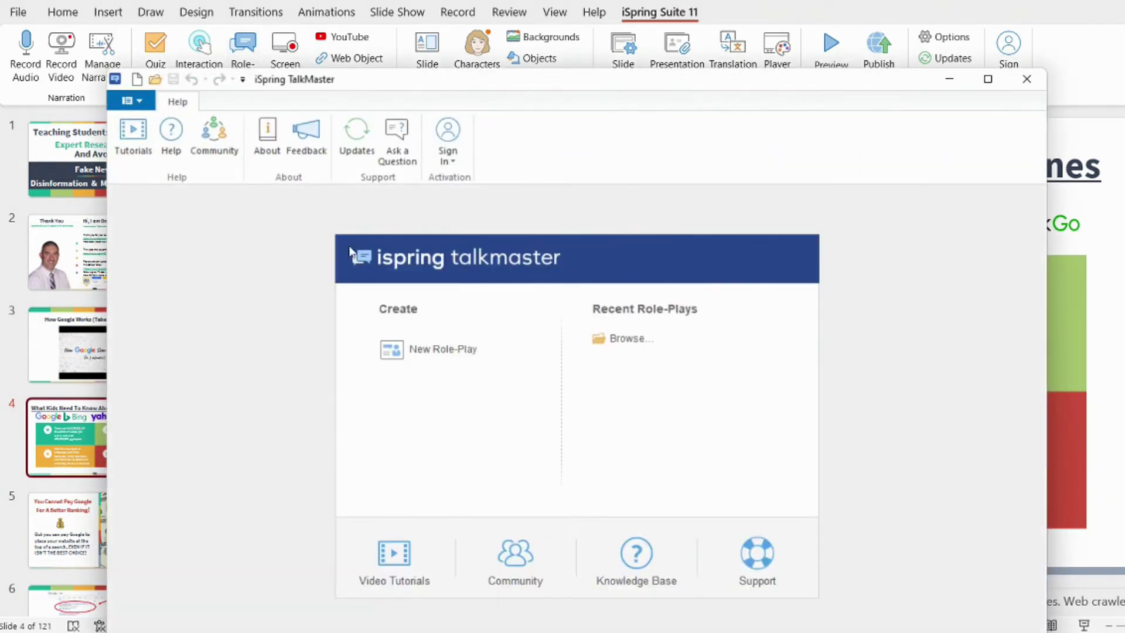
- Start a new role-play whose first scene asks "Did you study last night?"
left_click(433, 354)
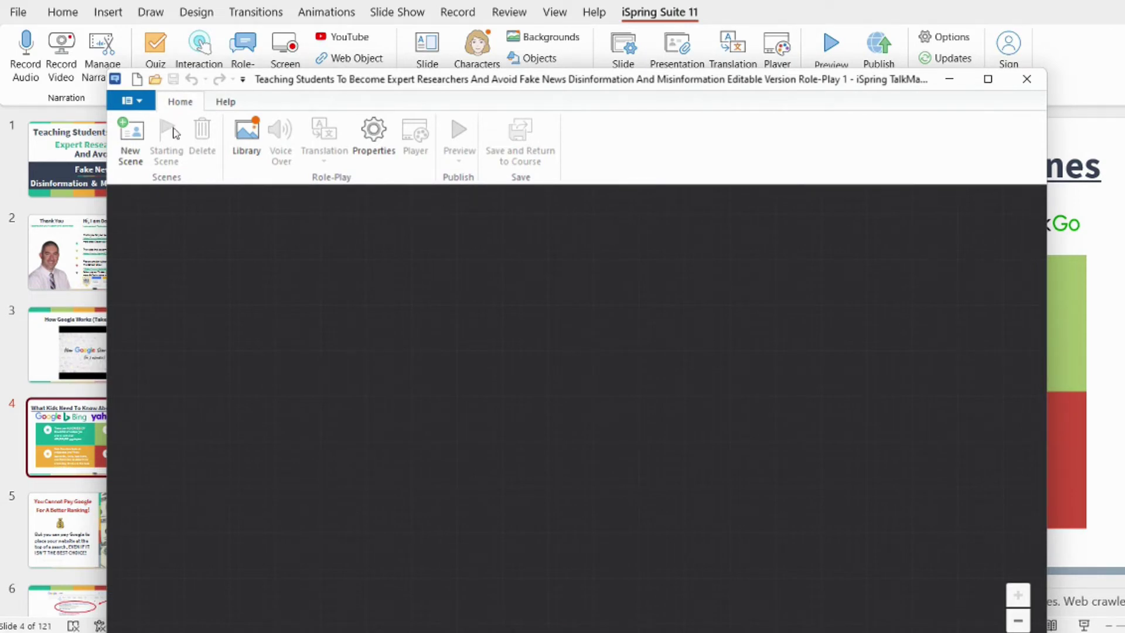
left_click(131, 140)
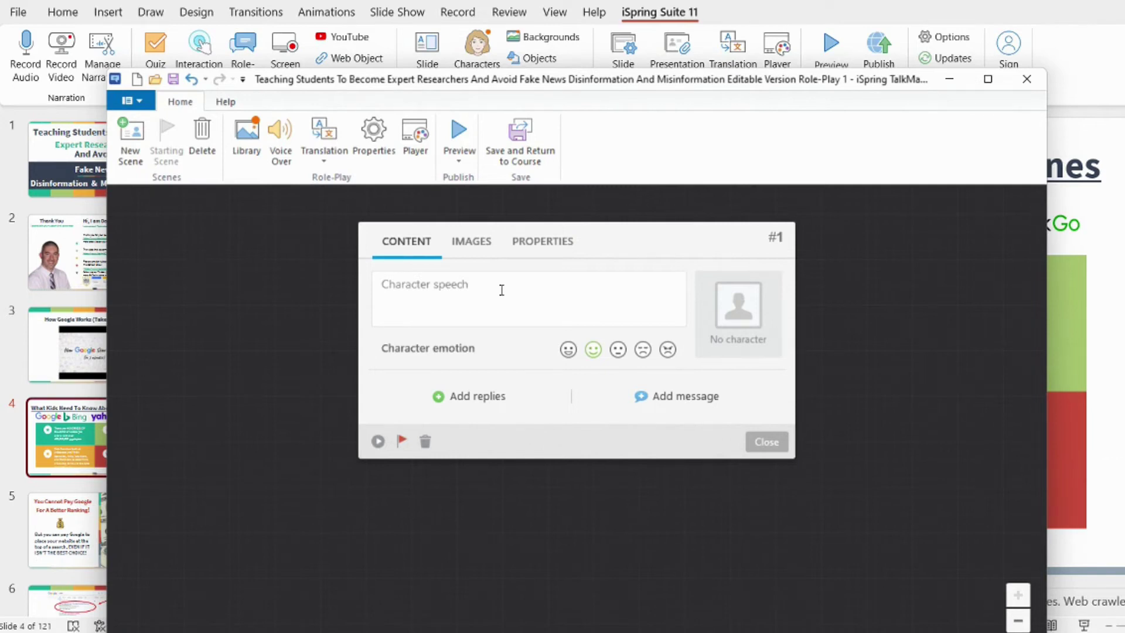
type("Did you")
type("study last night?")
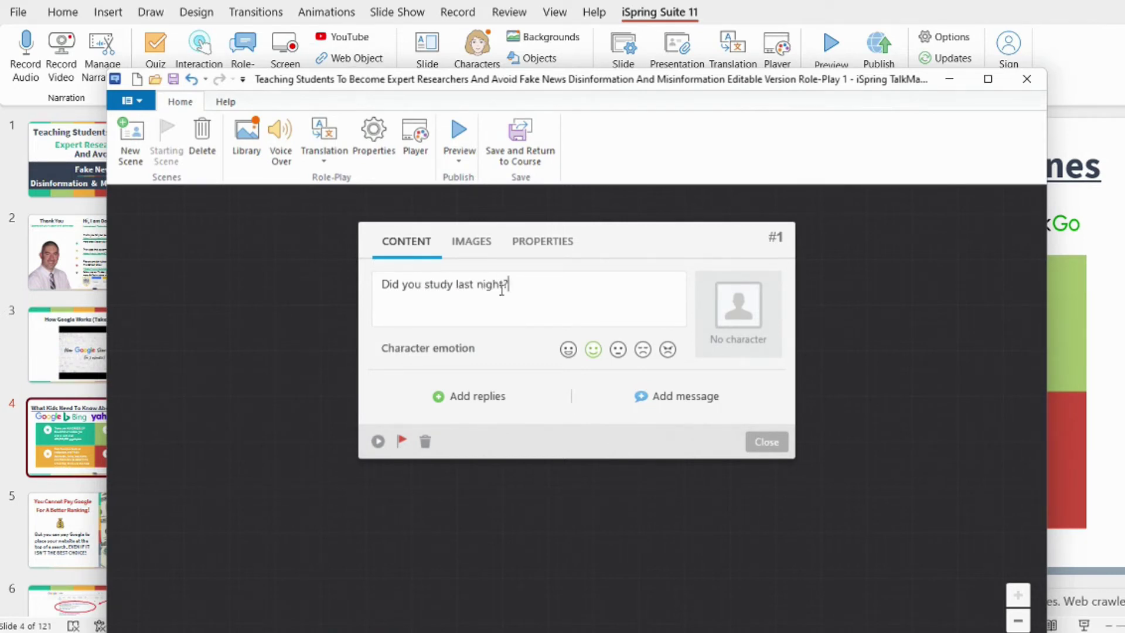
- Assign the first built-in businesswoman character, previewing emotions and settling on Normal
left_click(737, 315)
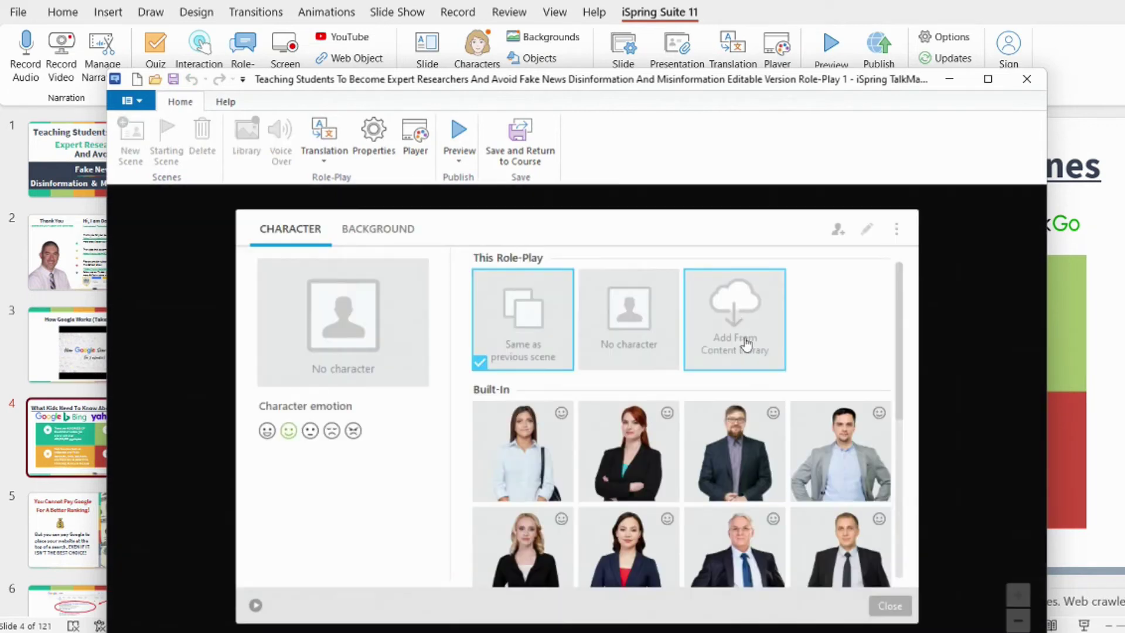
scroll(678, 352, "down", 1)
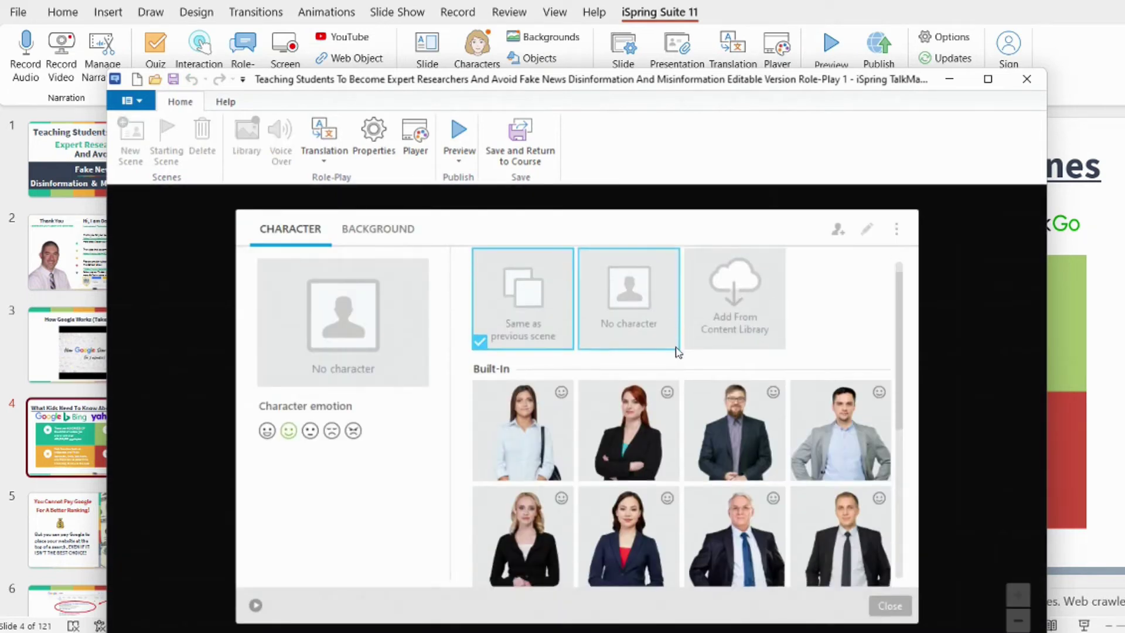
scroll(678, 351, "down", 6)
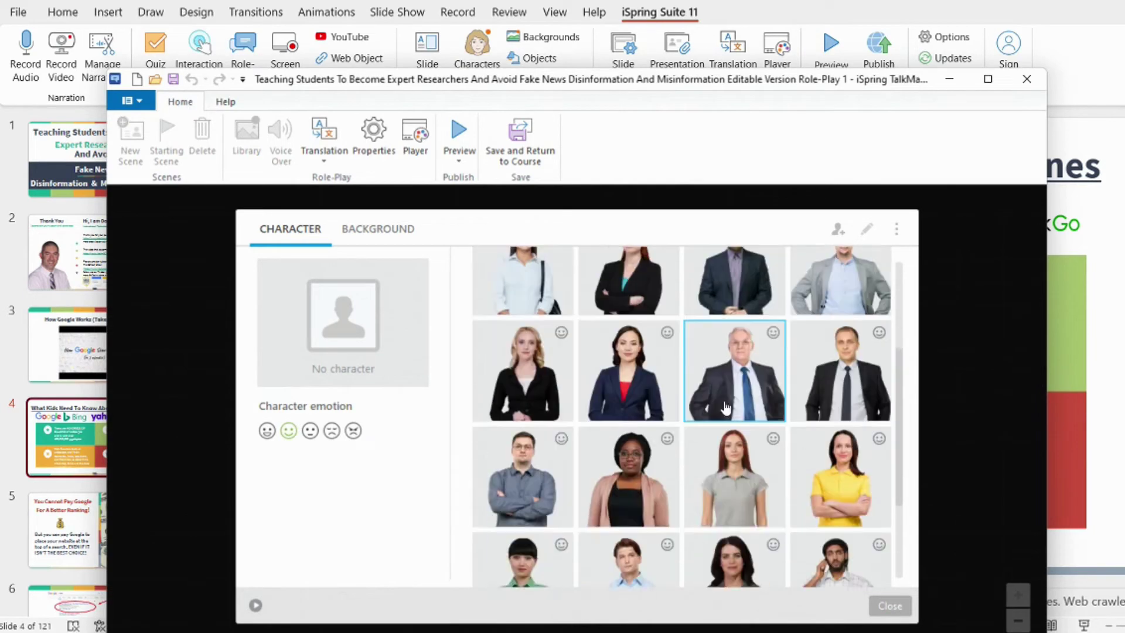
scroll(725, 407, "down", 8)
scroll(724, 407, "up", 5)
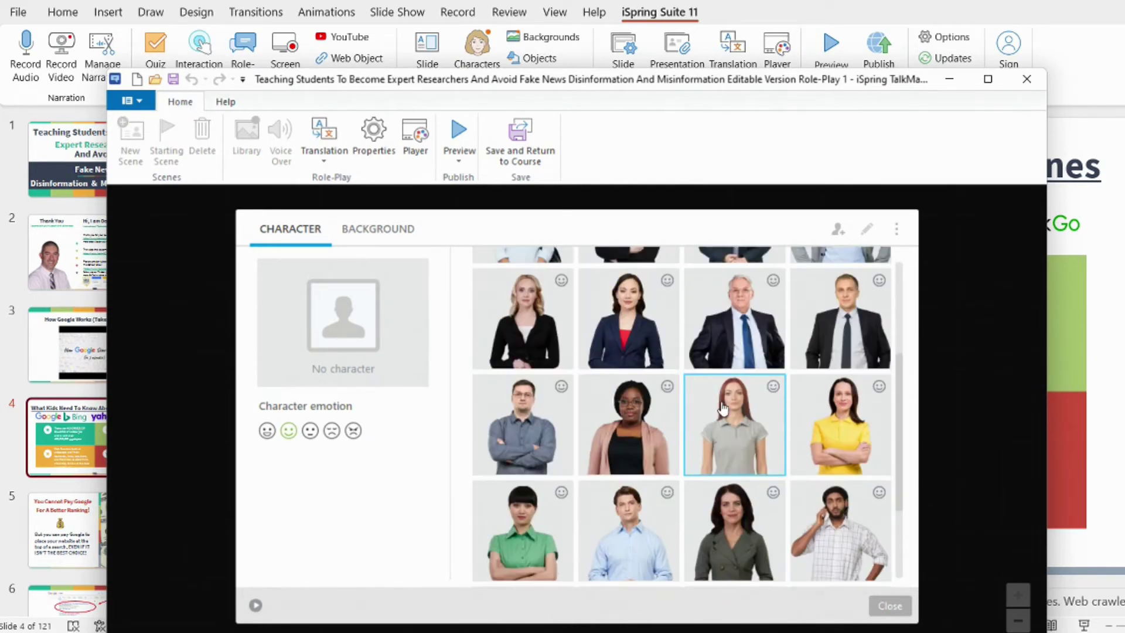
scroll(725, 408, "up", 5)
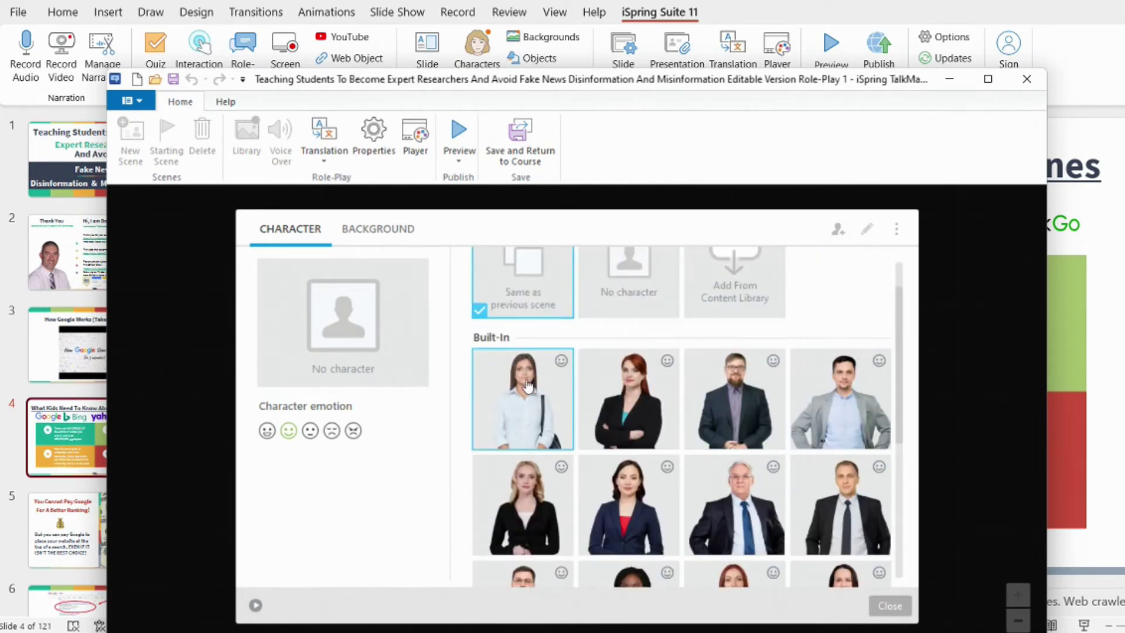
left_click(528, 387)
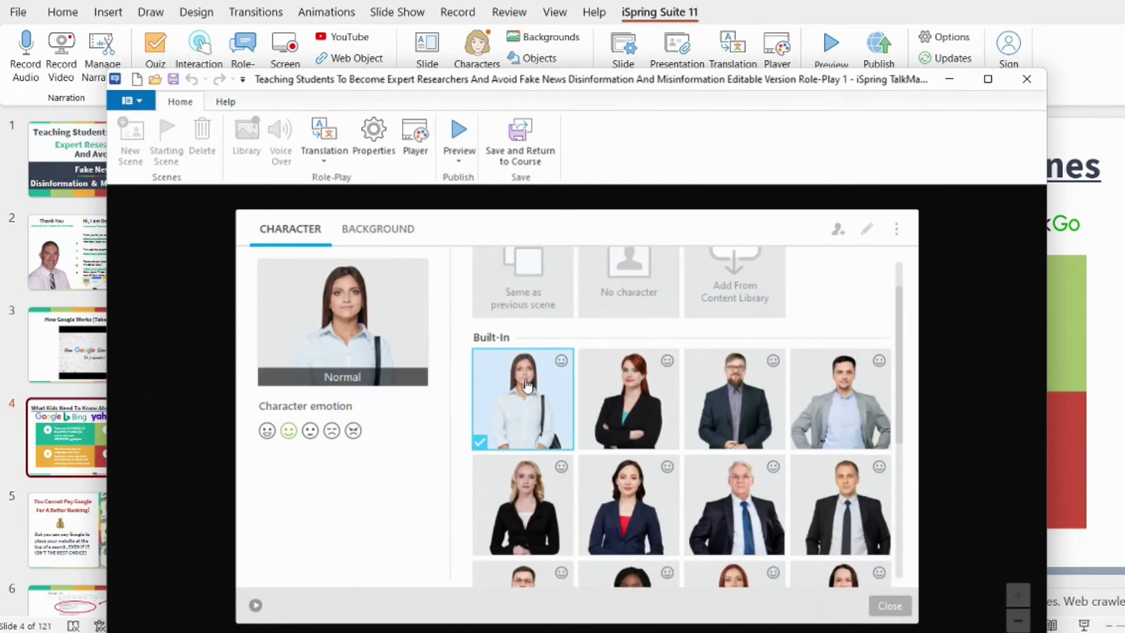
left_click(268, 433)
left_click(311, 432)
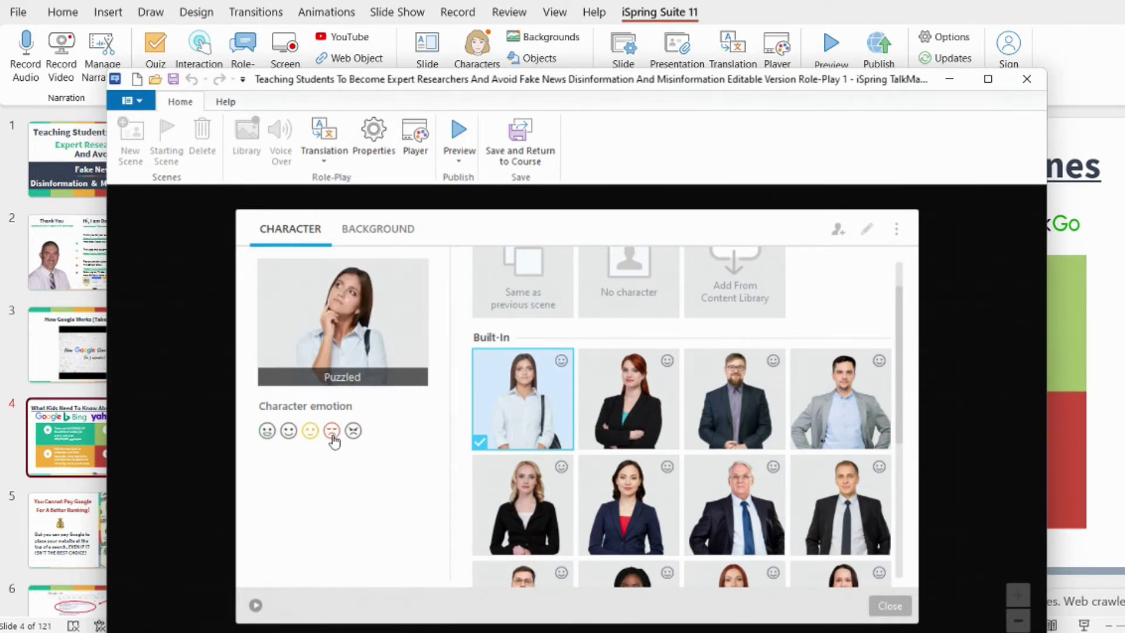
left_click(331, 432)
left_click(353, 433)
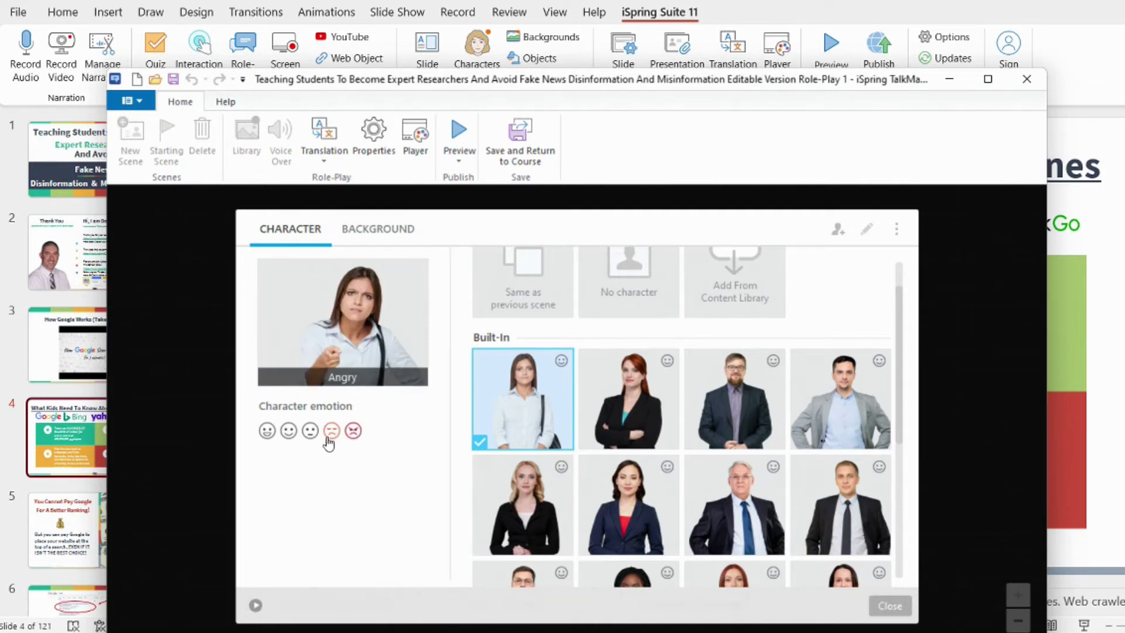
left_click(288, 432)
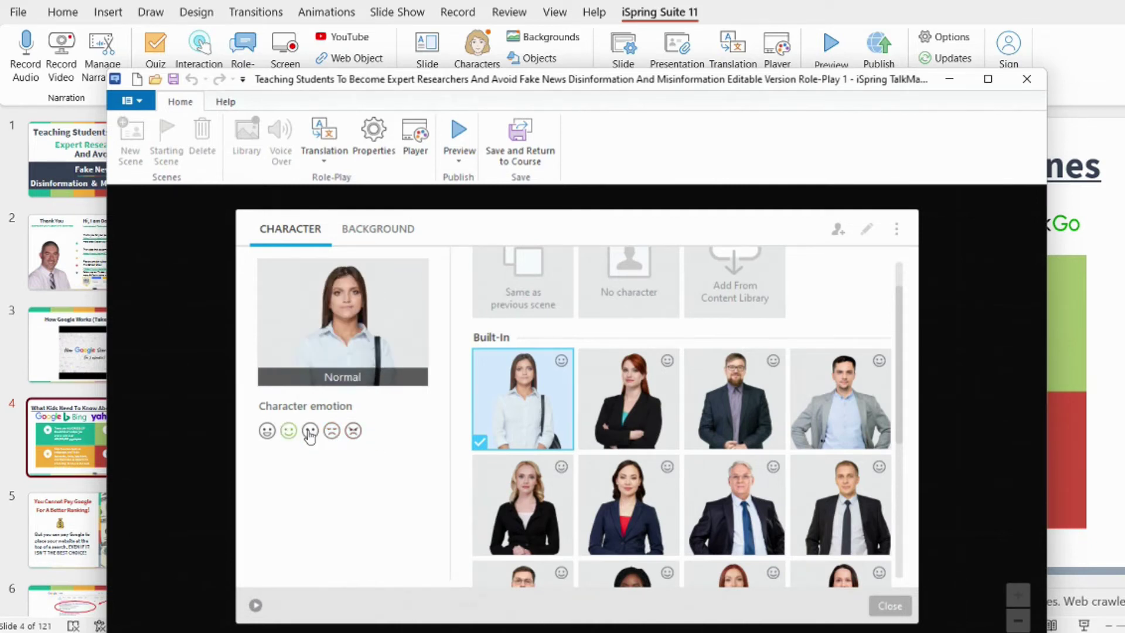
- Add the reply options "No I forgot" and "Yes of course!" to the scene
left_click(890, 605)
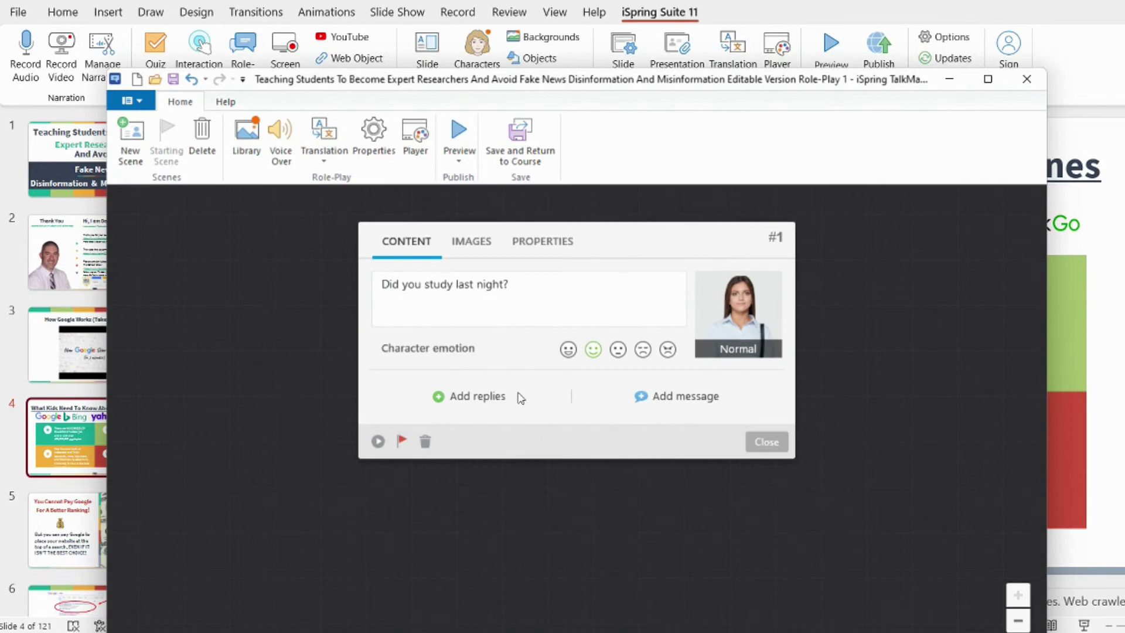
left_click(490, 397)
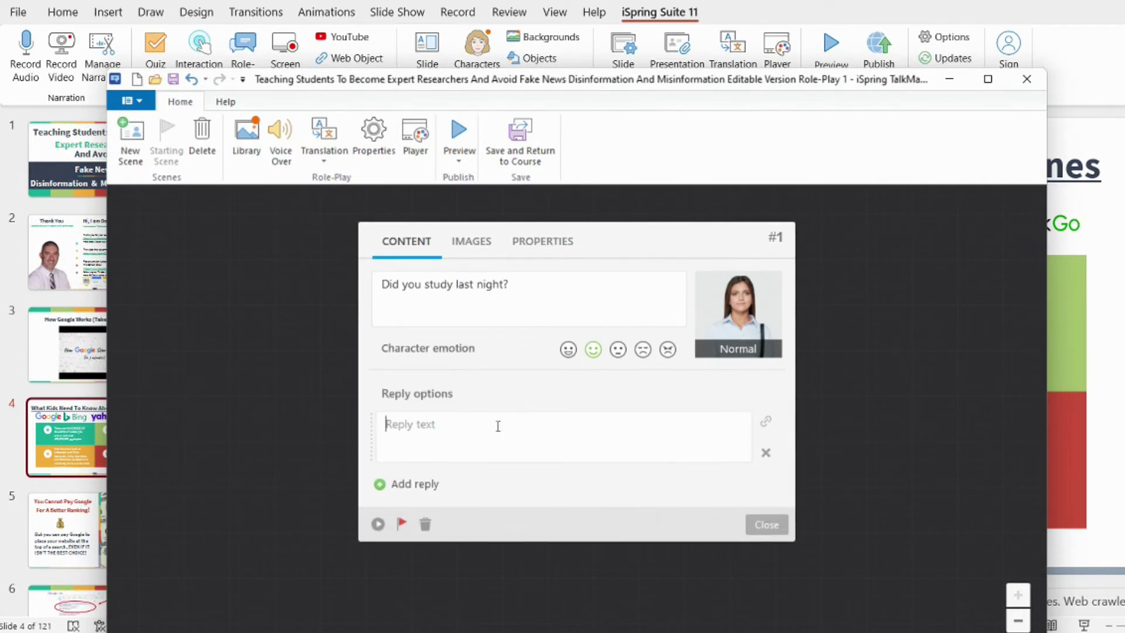
type("No I forgot")
left_click(409, 485)
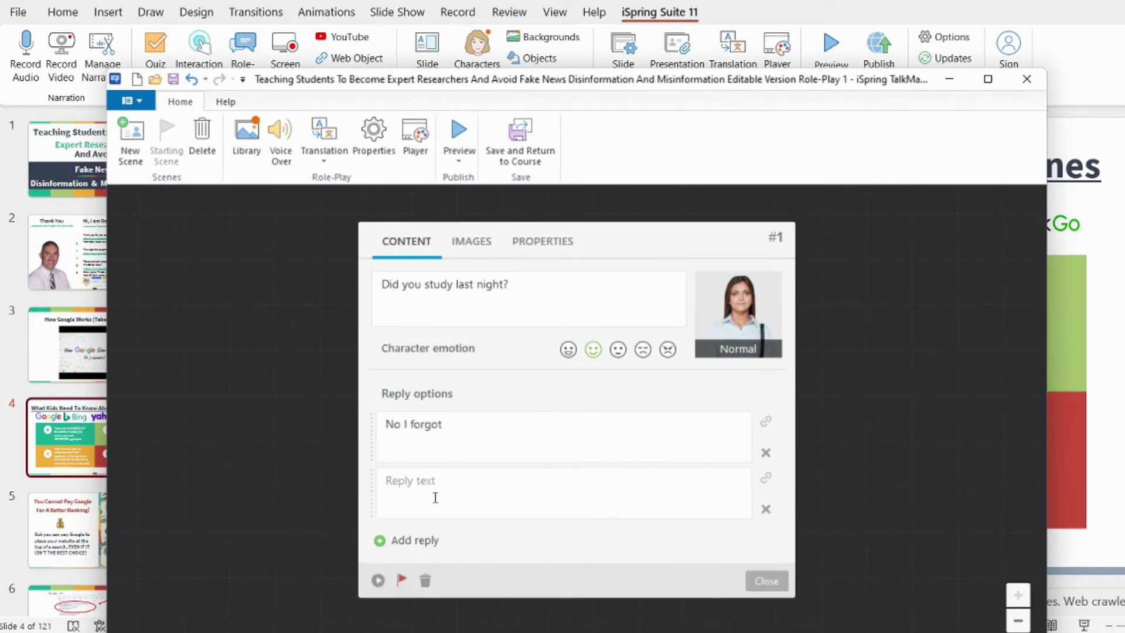
type("Yes of course!")
- Set Scene #1's background to the built-in pink café with red chairs
left_click(475, 241)
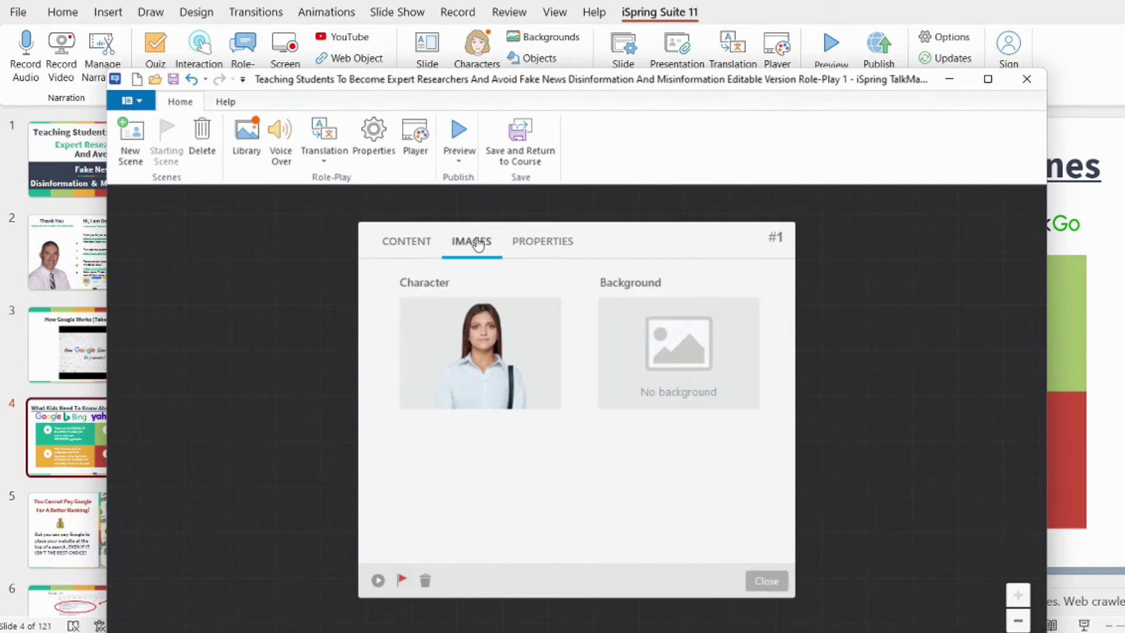
left_click(631, 352)
scroll(638, 454, "down", 2)
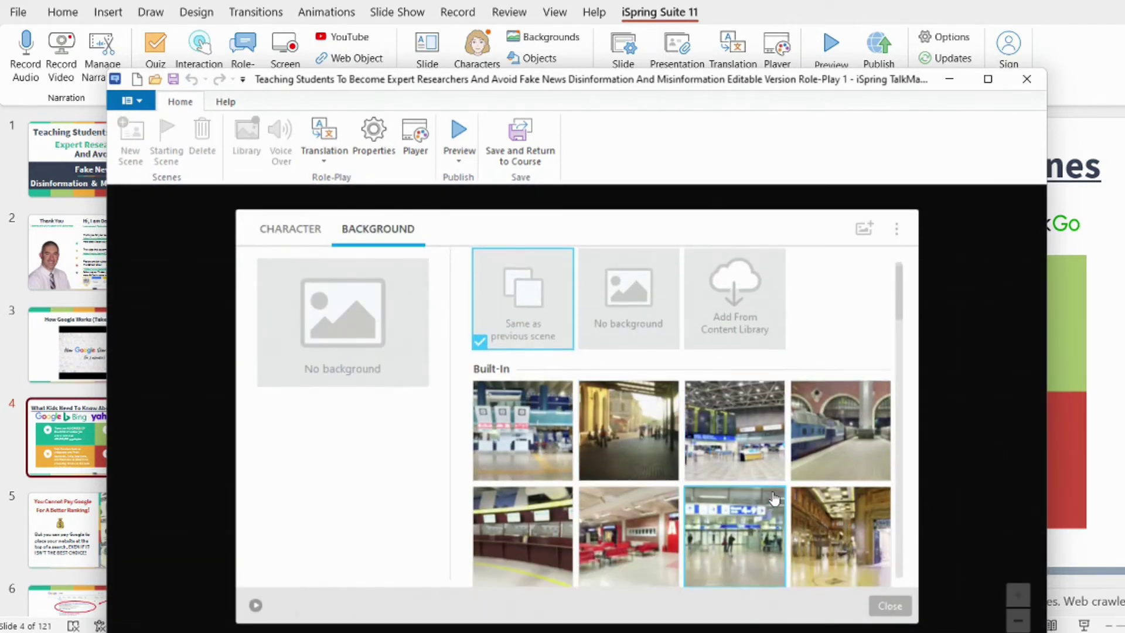
scroll(637, 410, "up", 2)
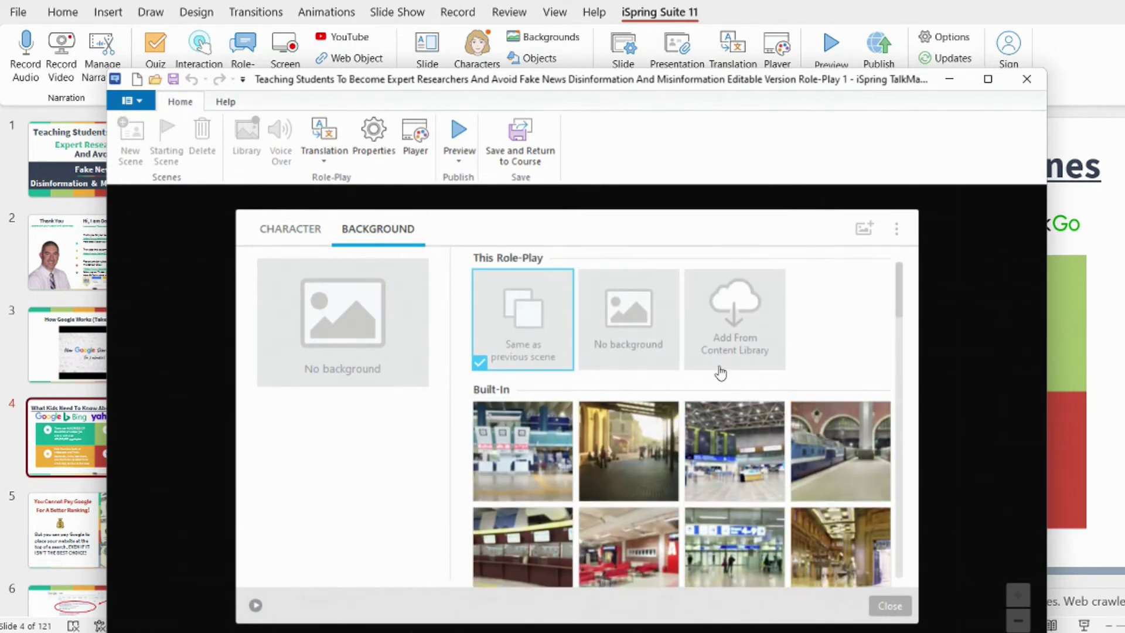
scroll(729, 470, "down", 1)
scroll(730, 471, "down", 10)
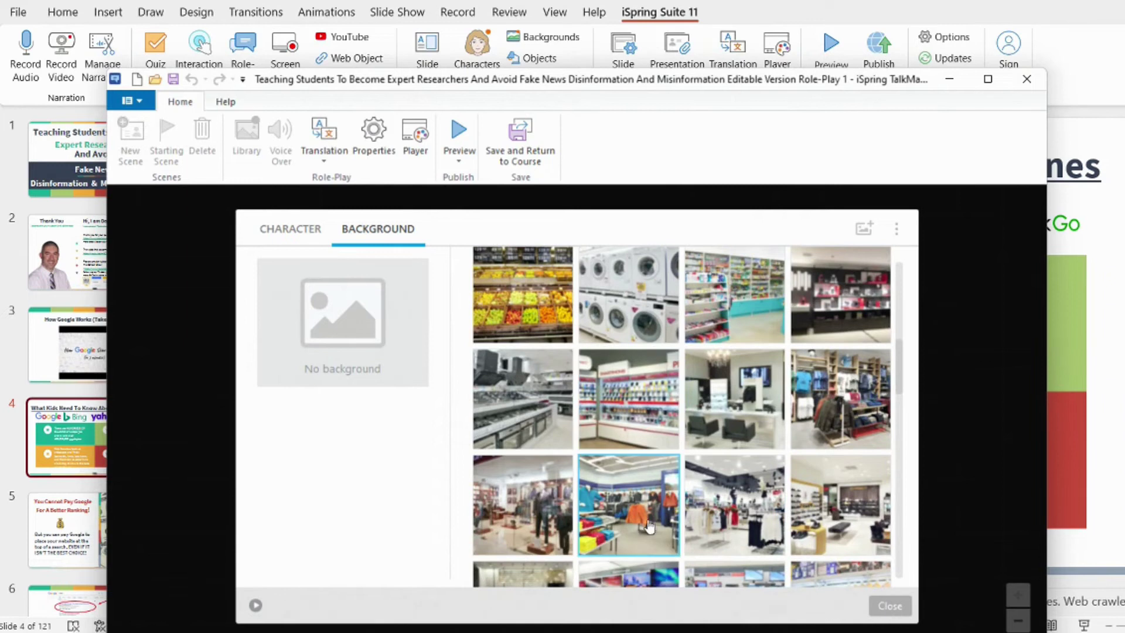
scroll(648, 522, "down", 6)
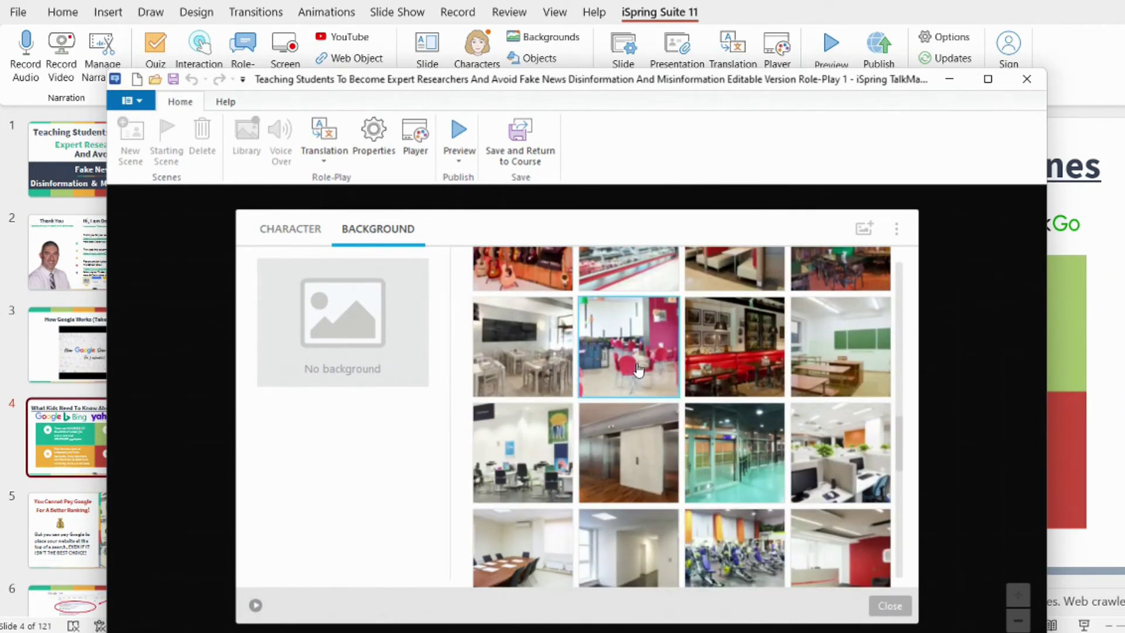
left_click(643, 384)
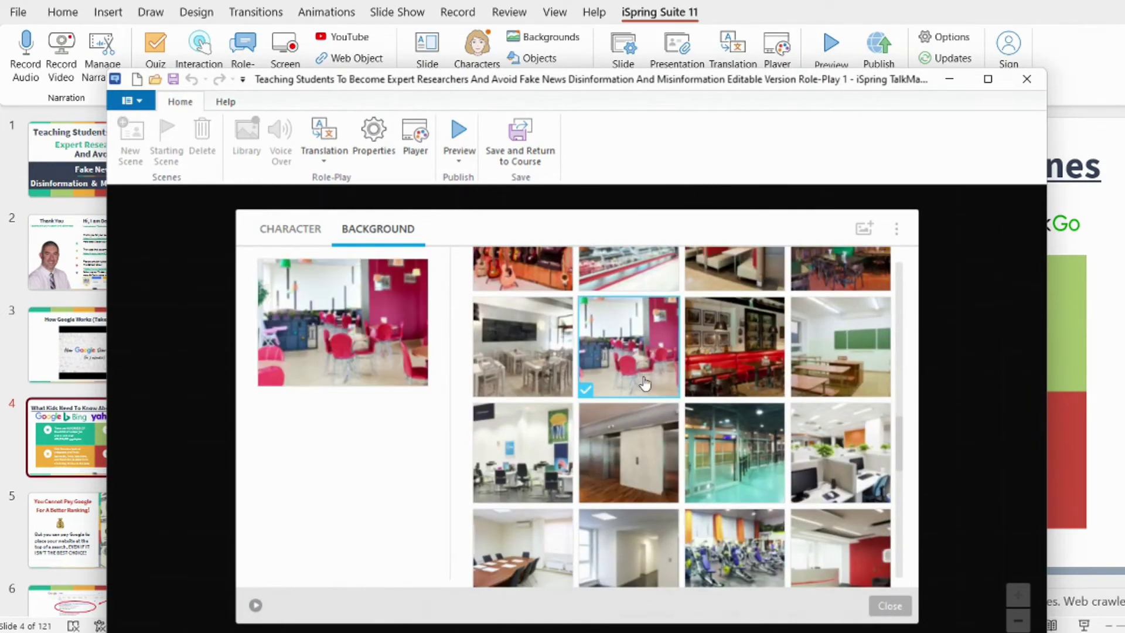
left_click(888, 607)
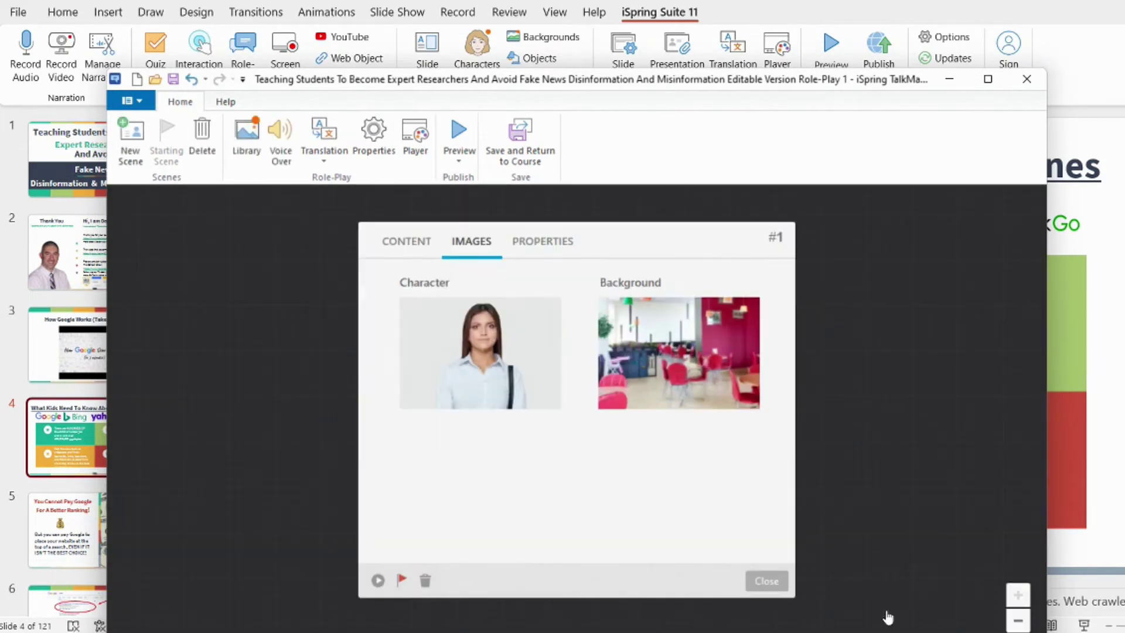
- Preview the role-play, answer "No I forgot", then exit the preview
left_click(402, 245)
left_click(768, 582)
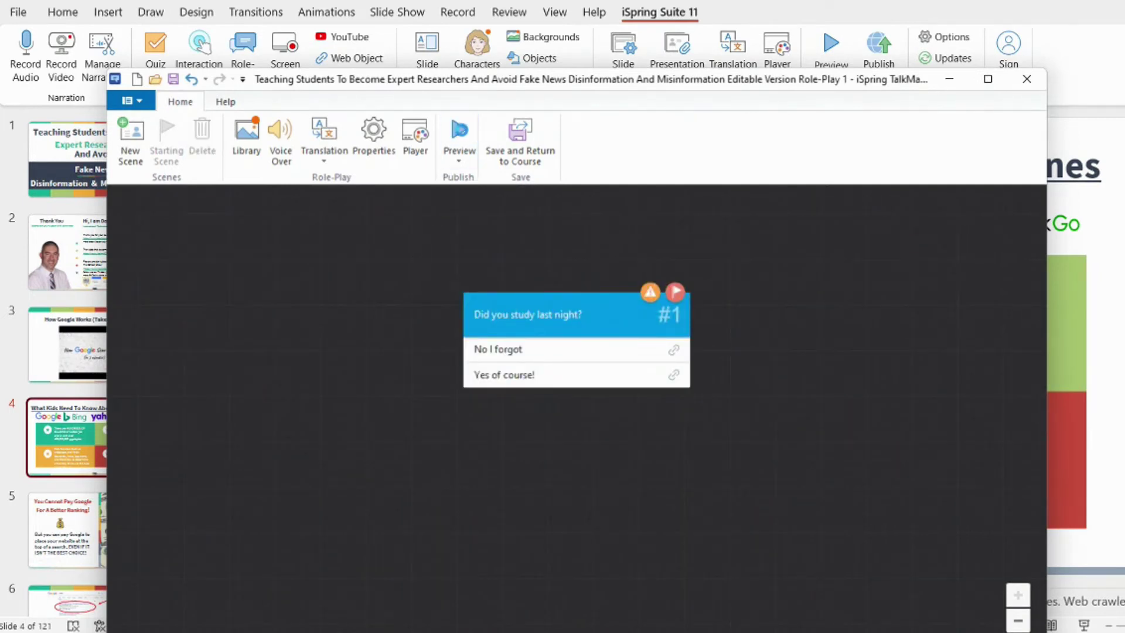
left_click(463, 134)
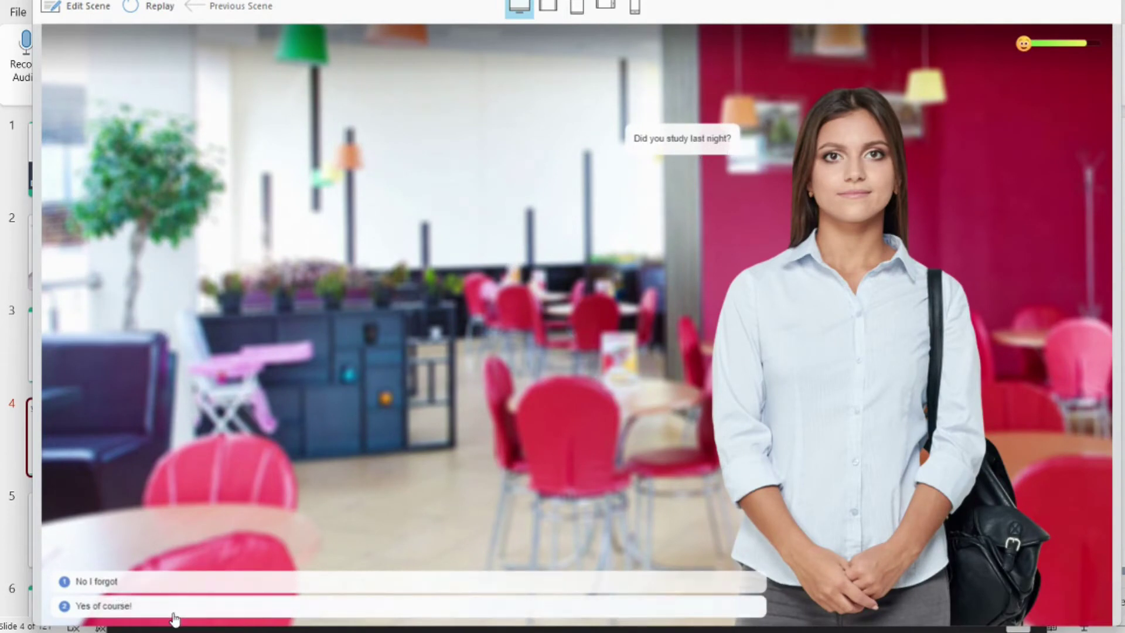
left_click(181, 589)
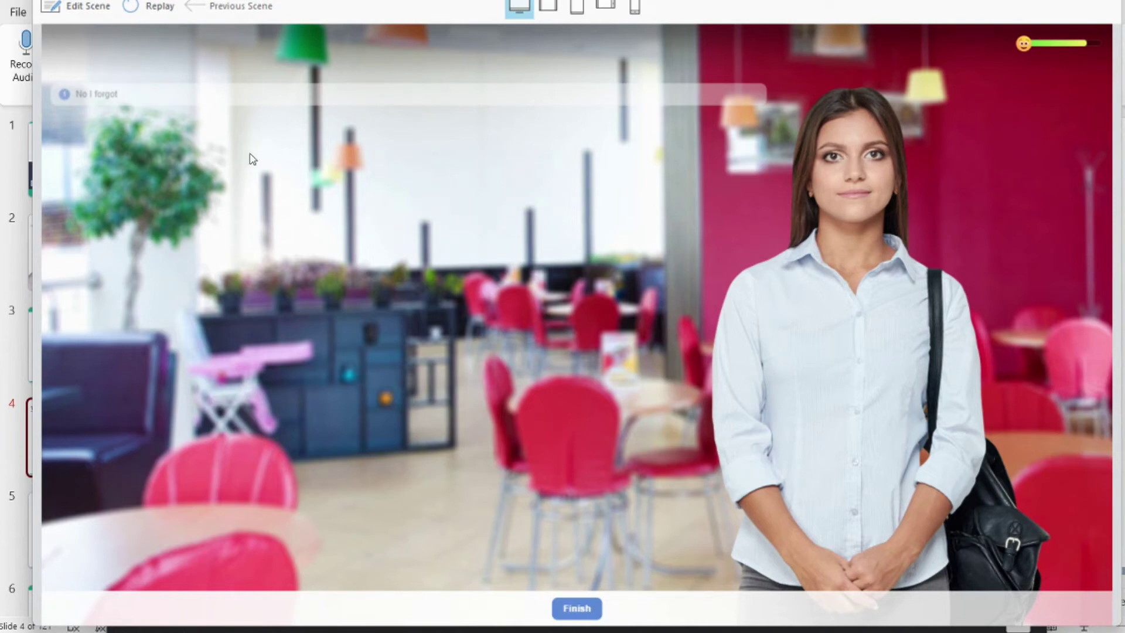
key("Escape")
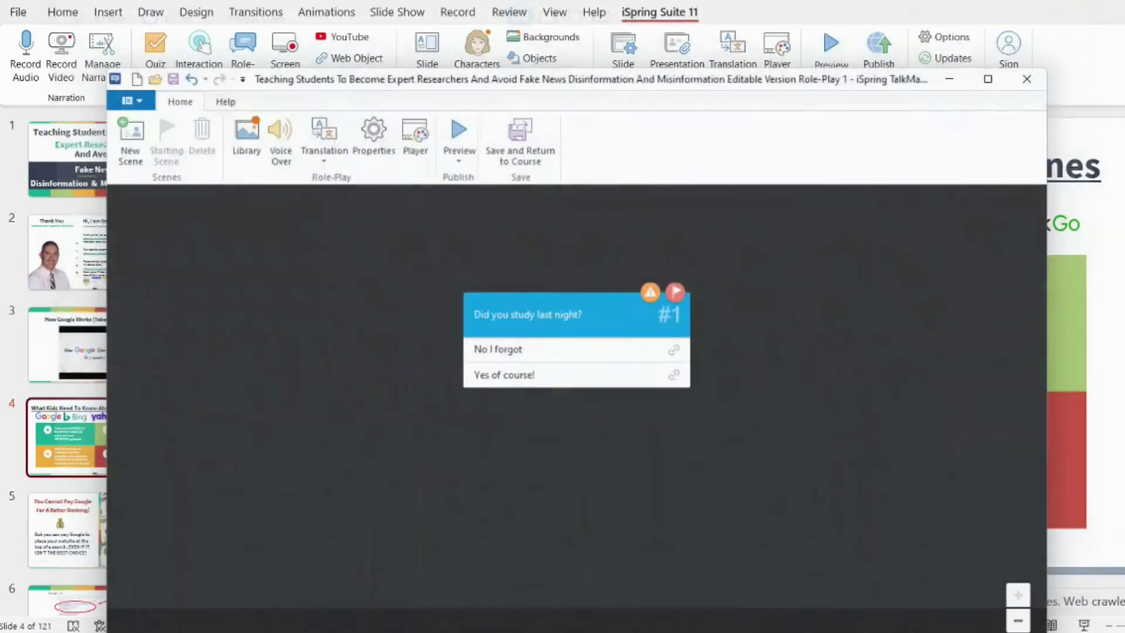
left_click(1029, 76)
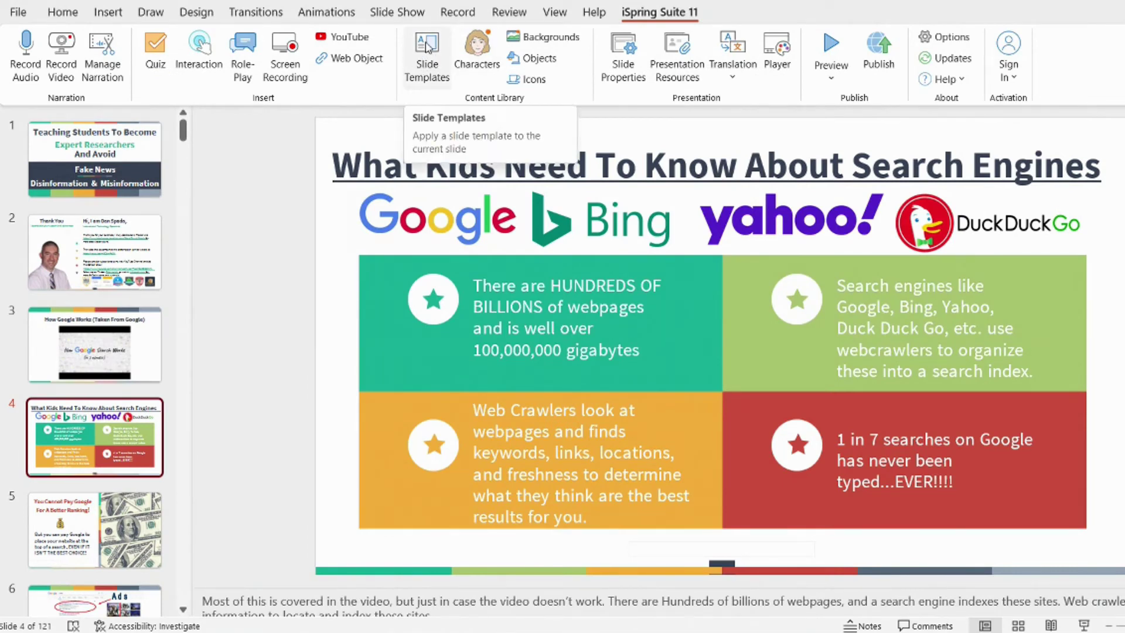
left_click(430, 47)
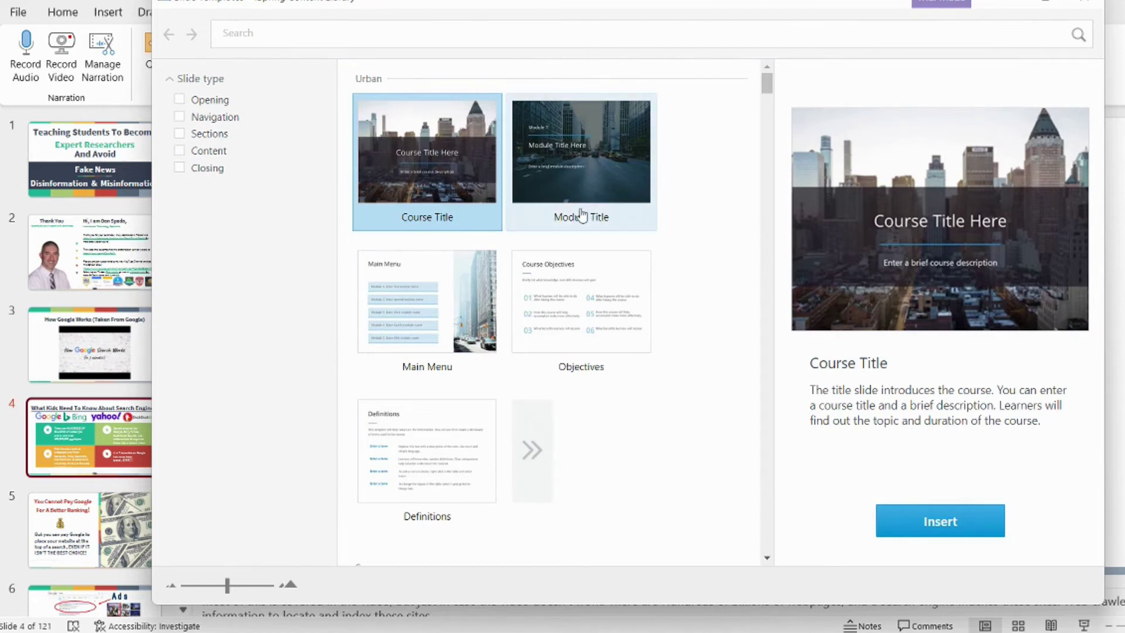
scroll(572, 214, "down", 1)
scroll(565, 211, "down", 10)
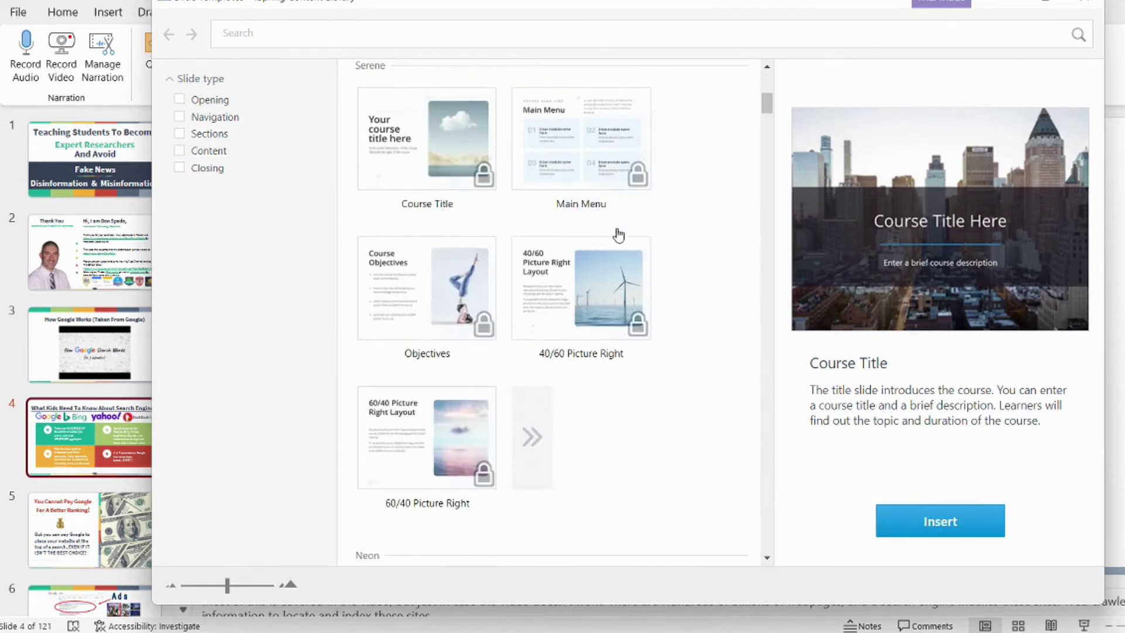
scroll(649, 247, "down", 4)
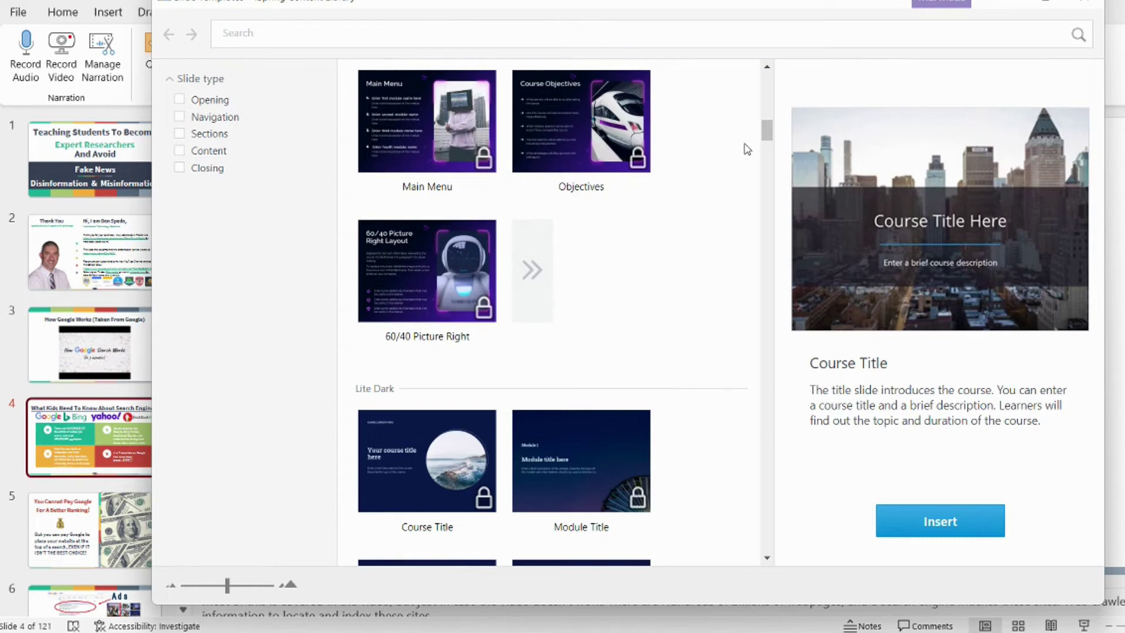
left_click_drag(766, 130, 560, 110)
left_click(471, 331)
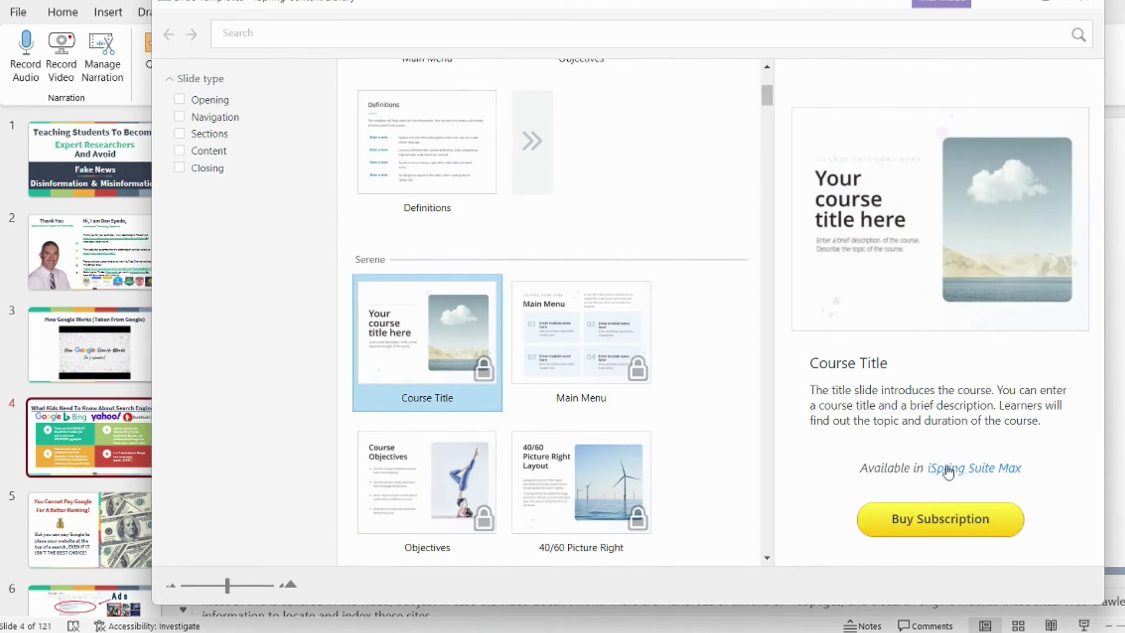
scroll(563, 153, "up", 5)
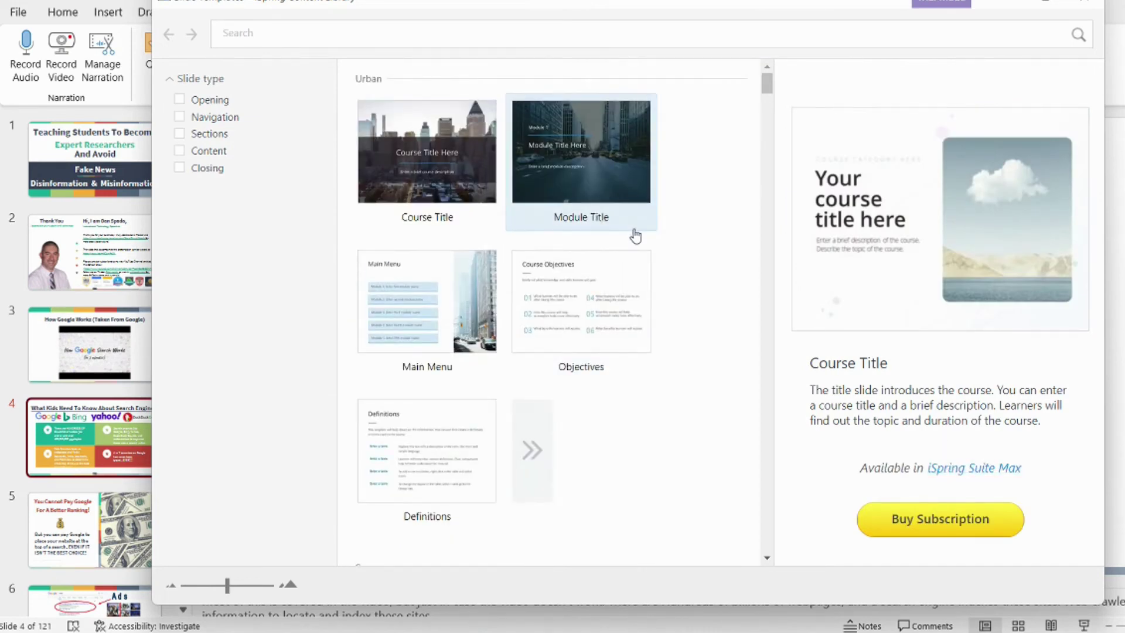
- Insert Holly's standing pose onto slide 4 and move it to the left edge beside the boxes
left_click(1086, 5)
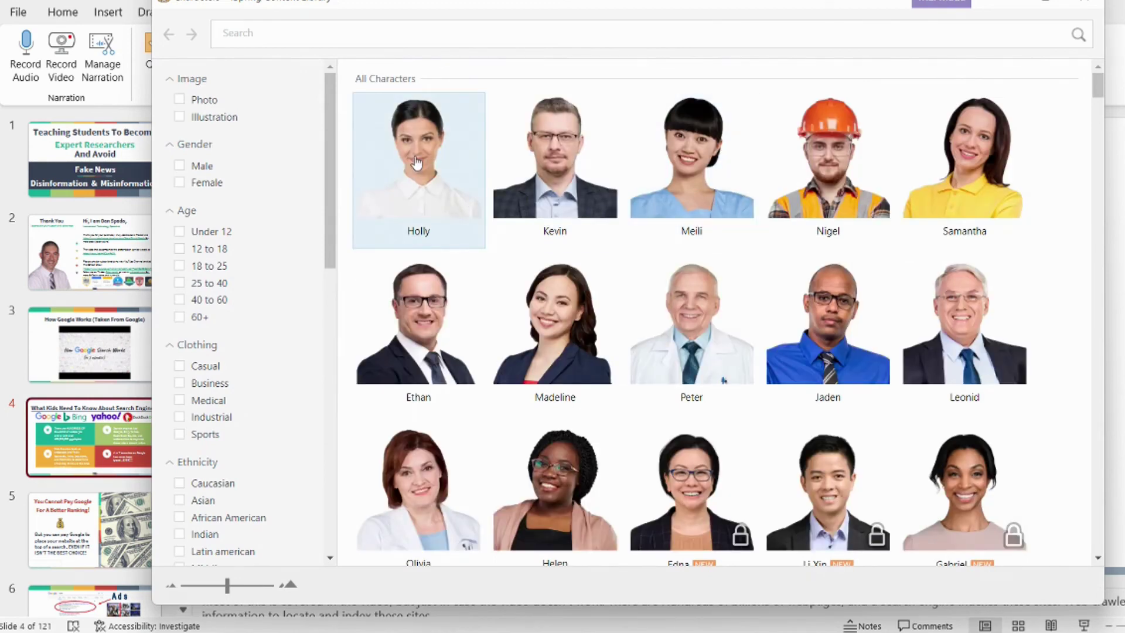
left_click(437, 176)
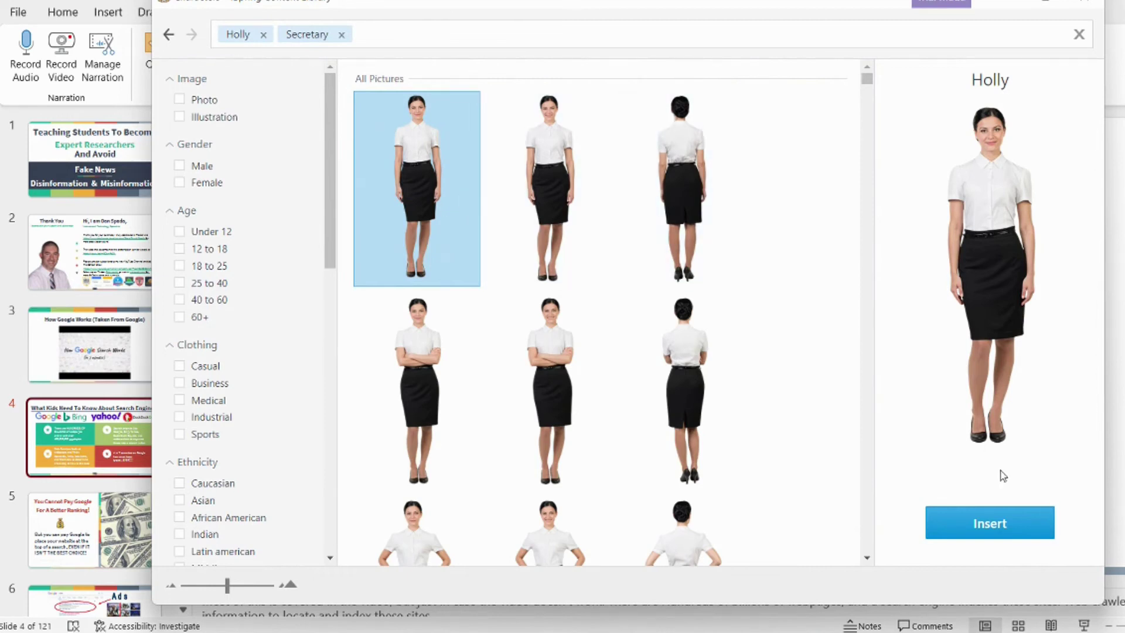
left_click(1022, 529)
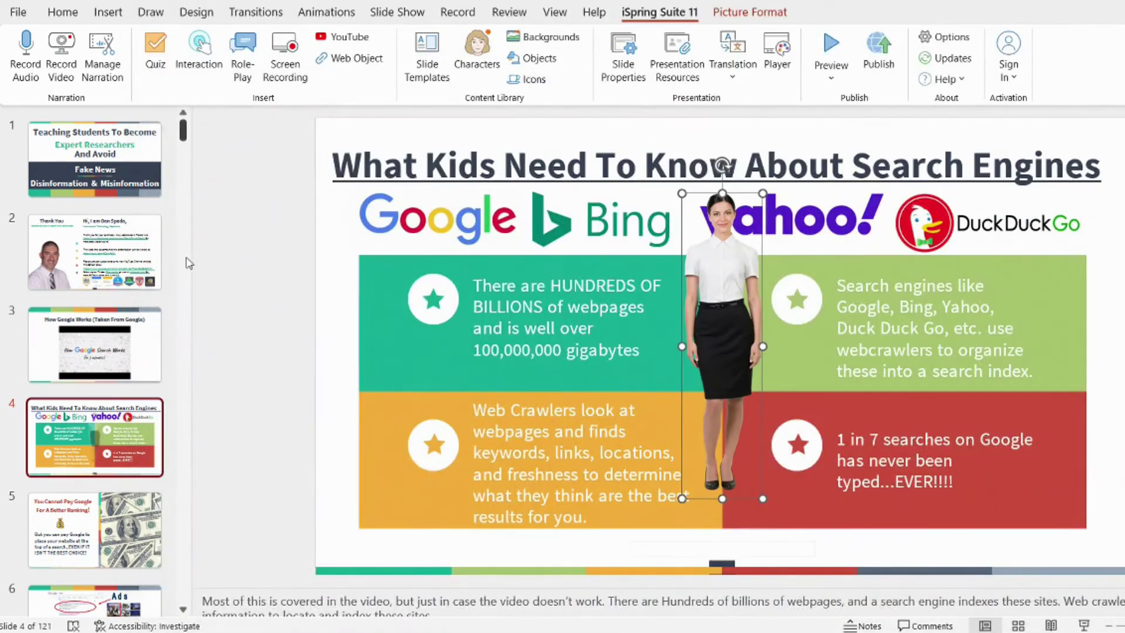
left_click_drag(743, 300, 411, 368)
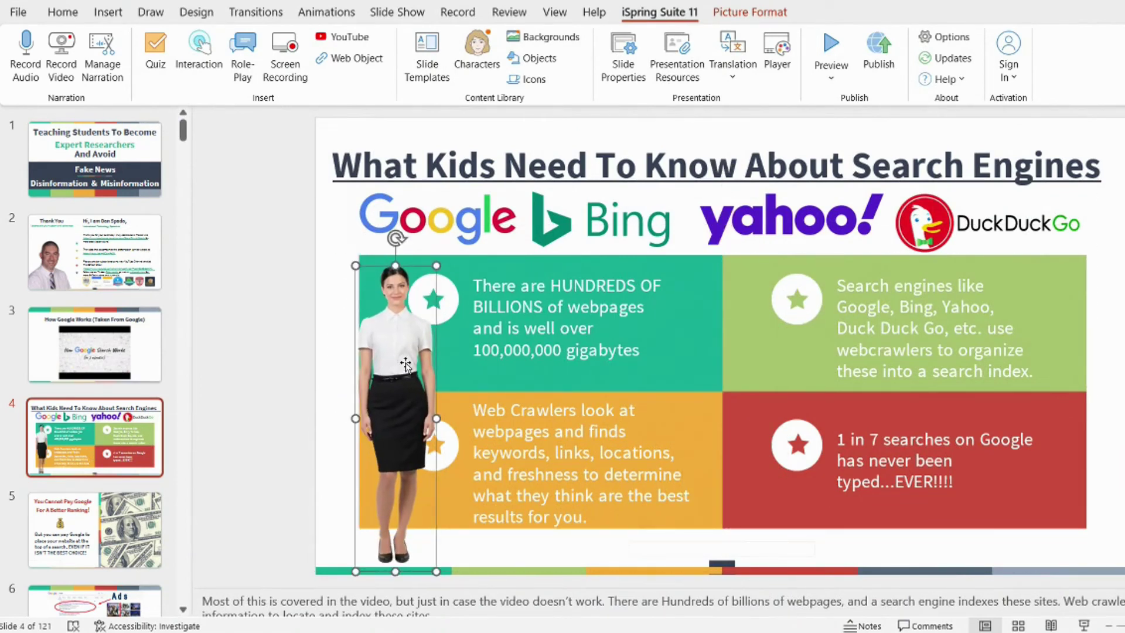
- Delete the Holly character from slide 4
key("Delete")
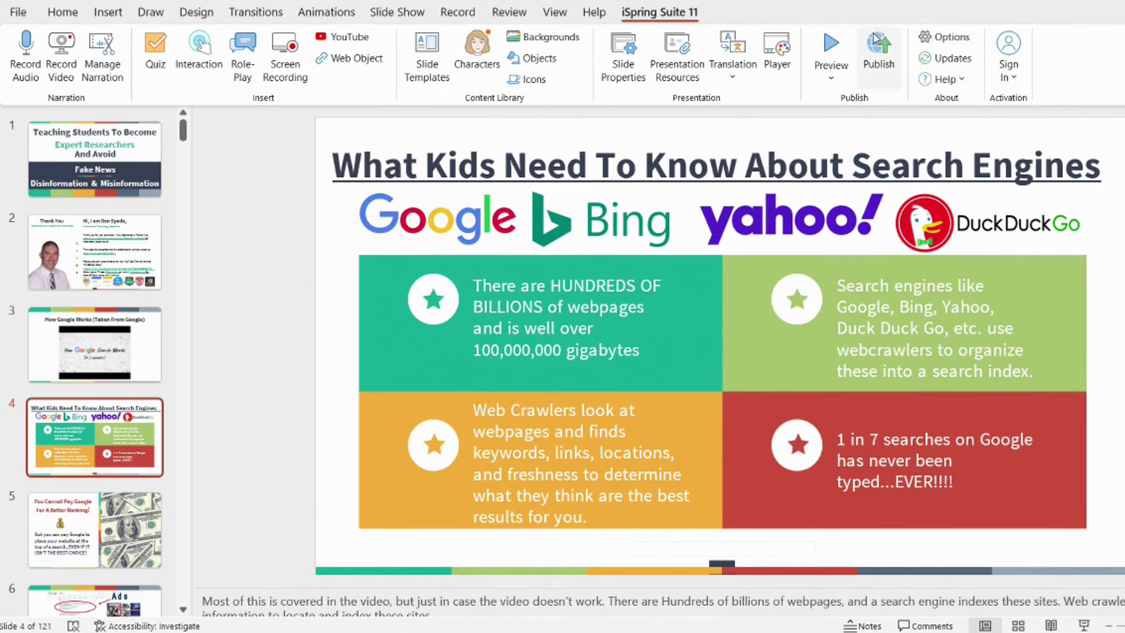
- Open the iSpring settings for publishing the presentation
left_click(875, 51)
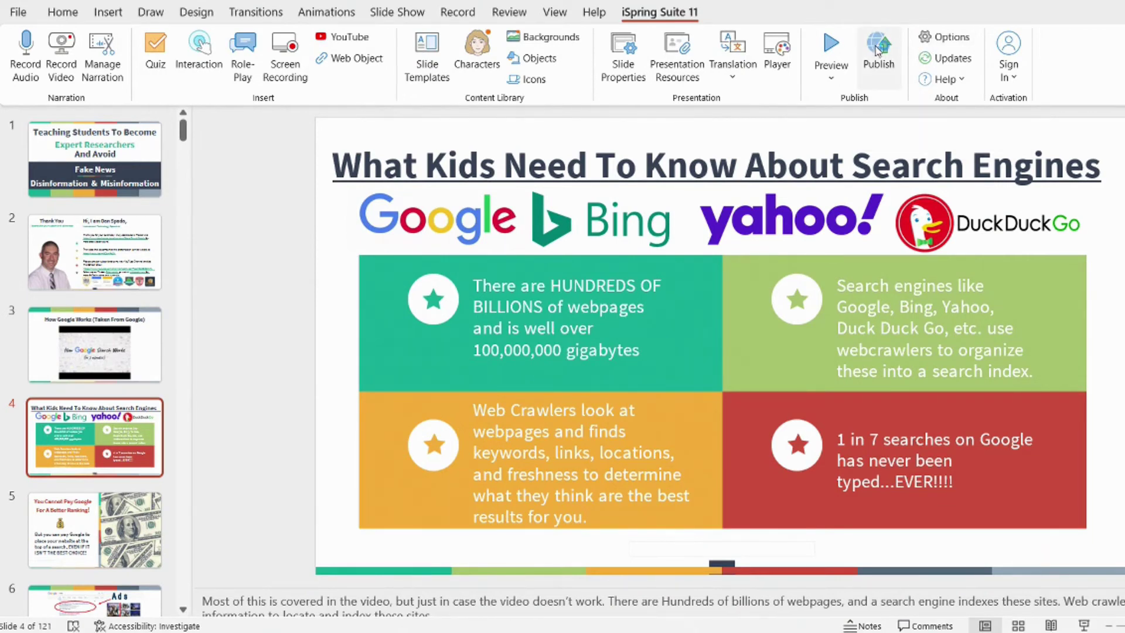